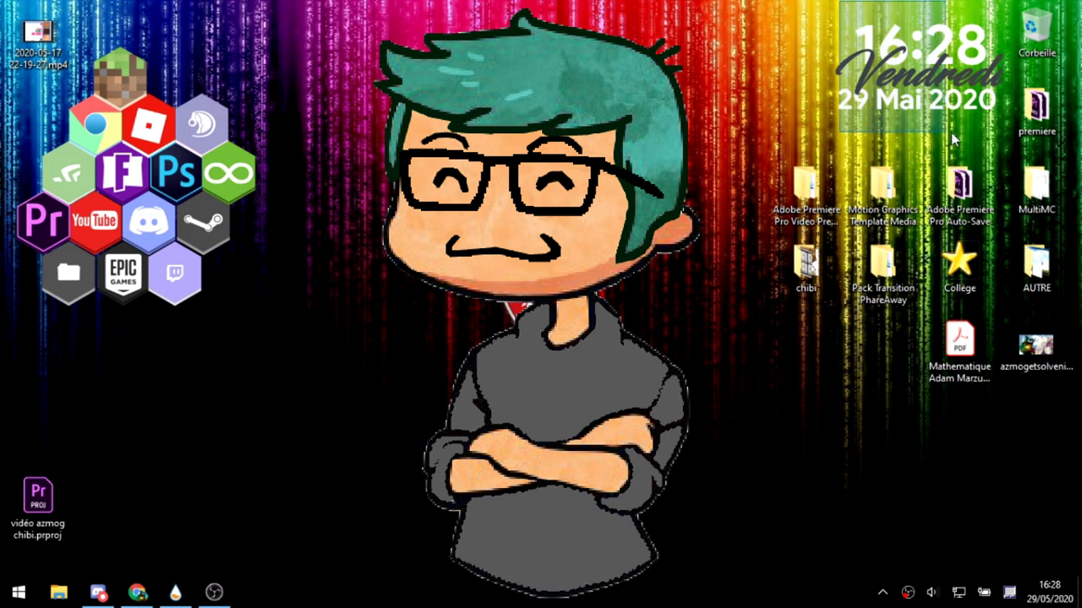
mouse_move(387, 248)
mouse_down()
mouse_move(764, 546)
mouse_move(456, 179)
mouse_move(397, 254)
mouse_up()
drag(341, 172, 769, 524)
drag(743, 487, 283, 365)
mouse_move(404, 163)
mouse_down()
mouse_move(698, 456)
mouse_move(563, 380)
mouse_move(422, 245)
mouse_move(492, 327)
mouse_move(674, 418)
mouse_up()
mouse_move(433, 181)
mouse_down()
mouse_move(626, 399)
mouse_move(658, 408)
mouse_move(261, 173)
mouse_move(377, 176)
mouse_move(478, 195)
mouse_move(688, 430)
mouse_move(480, 420)
mouse_move(531, 417)
mouse_up()
drag(608, 403, 688, 422)
drag(645, 394, 205, 340)
drag(332, 96, 337, 279)
drag(710, 490, 635, 406)
drag(635, 332, 700, 494)
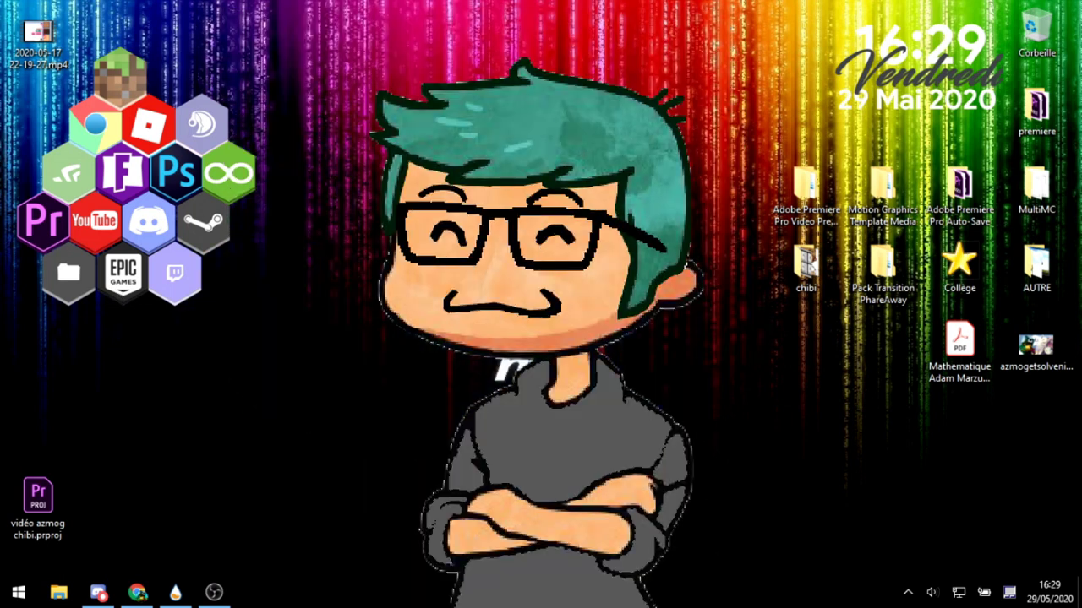
drag(693, 405, 29, 88)
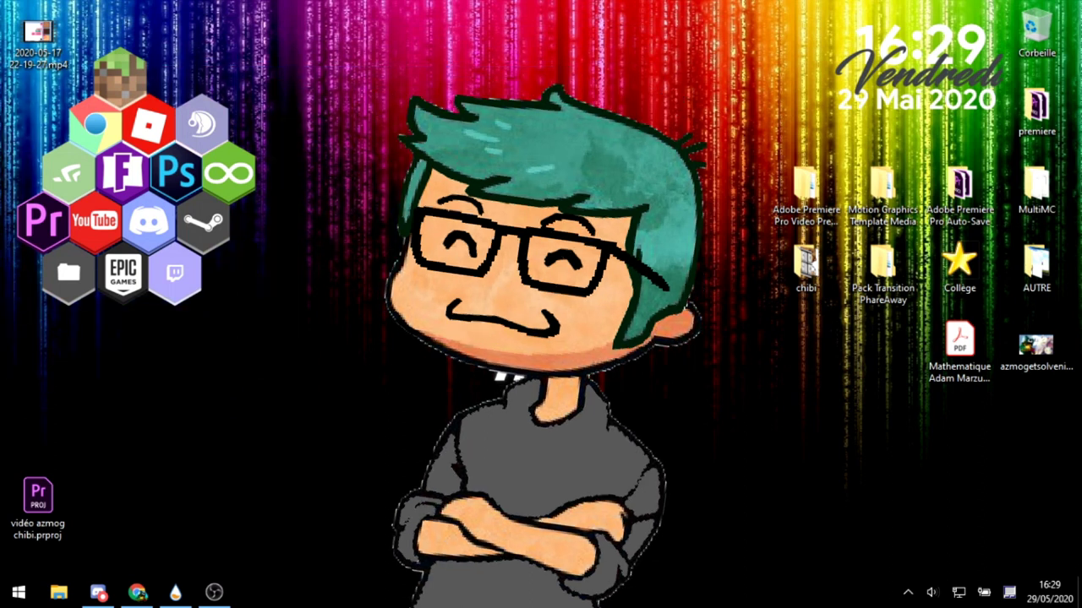
click(909, 594)
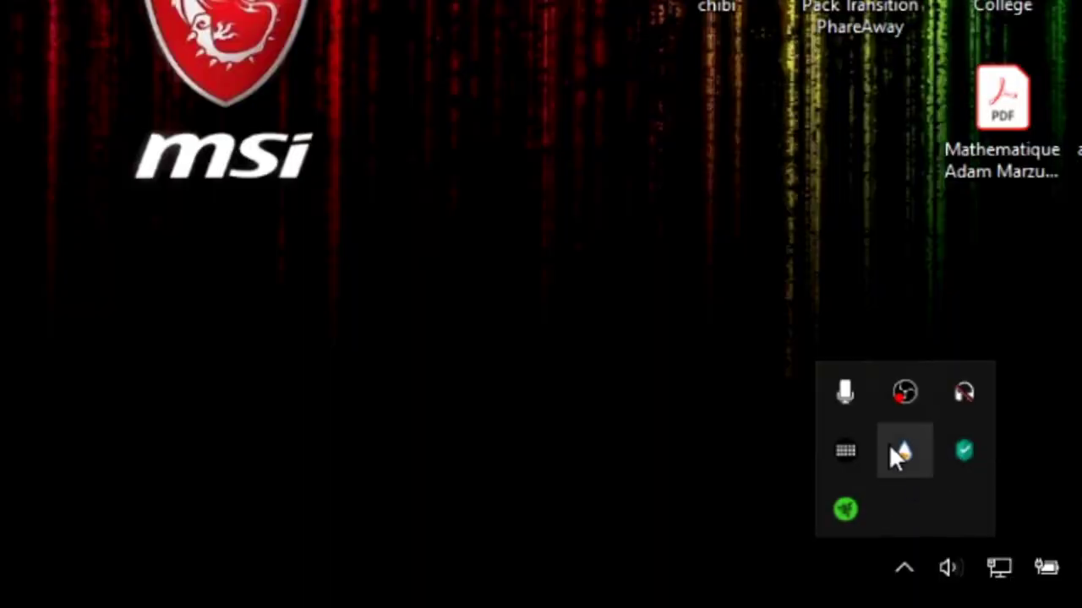
click(904, 570)
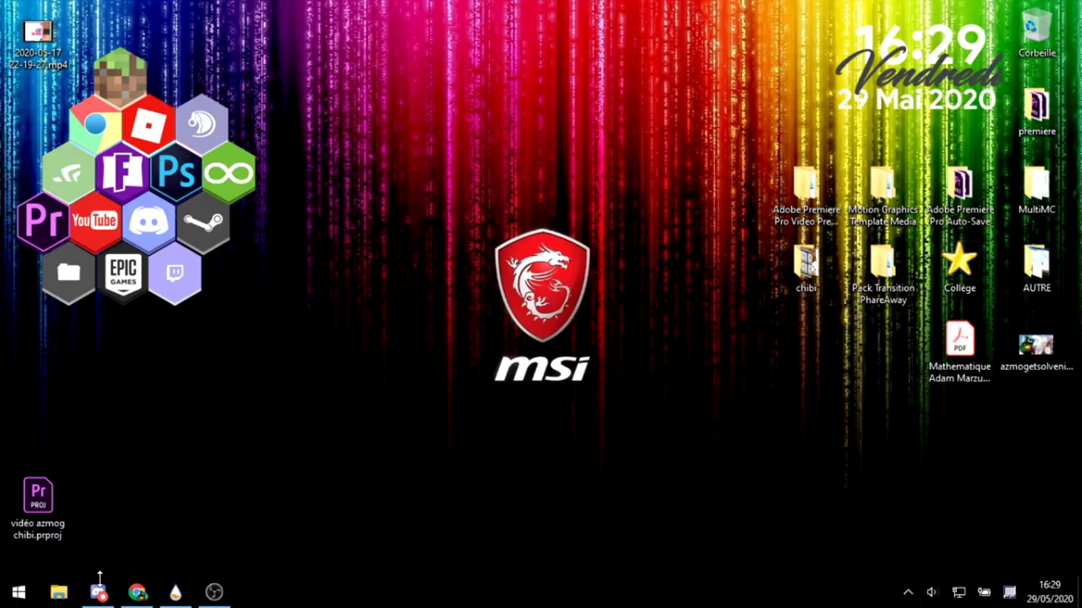
Switch to Chrome and bring up the downloads section of the Rainmeter website in a new tab
click(137, 592)
click(210, 11)
text(rai)
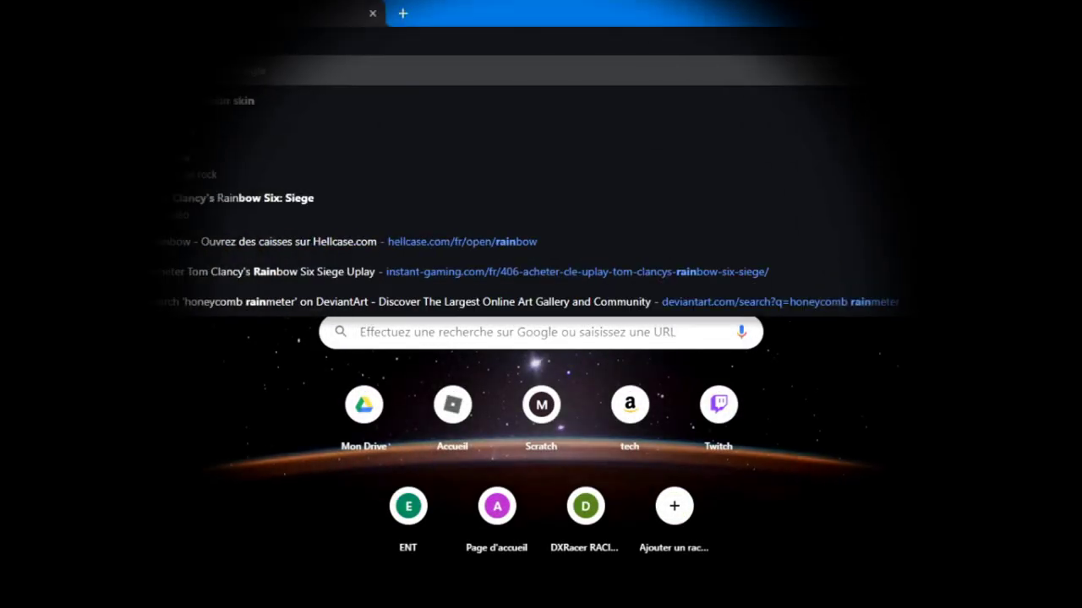
key(BackSpace)
text(meter)
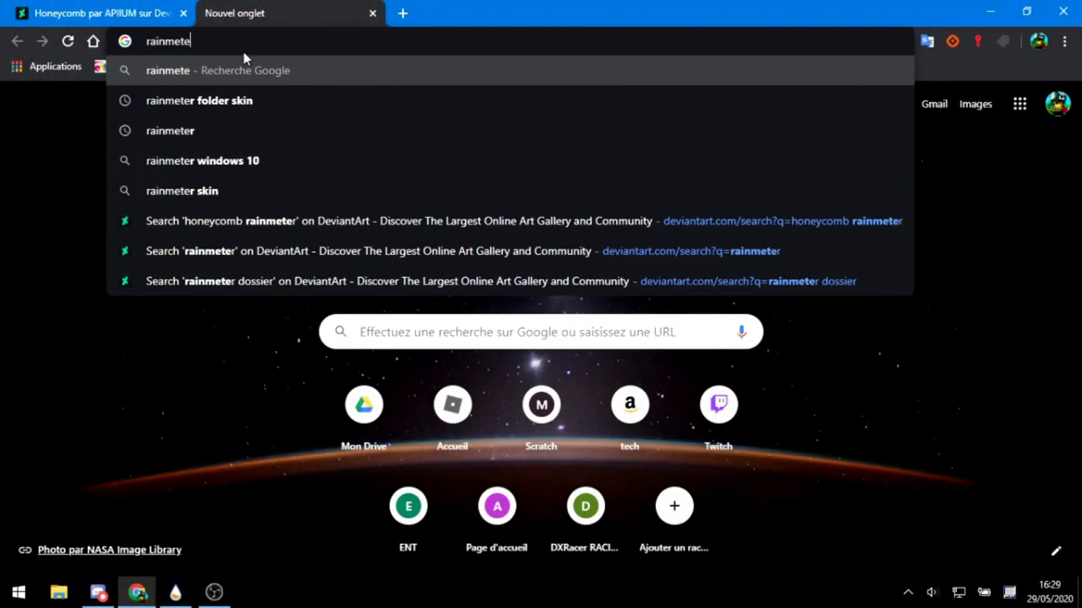
key(Return)
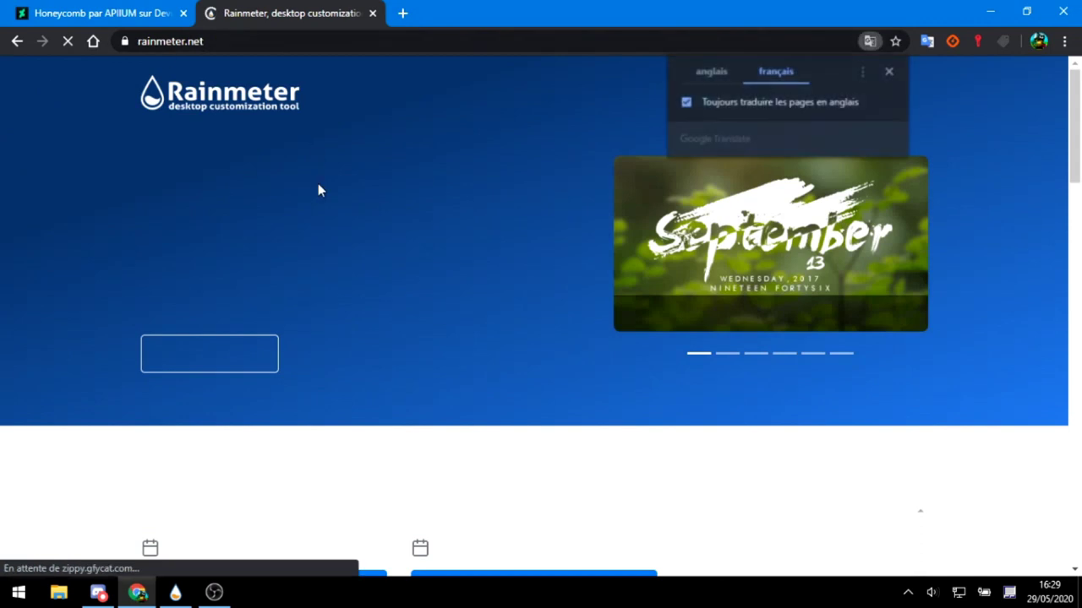
scroll(122, 332, down, 2)
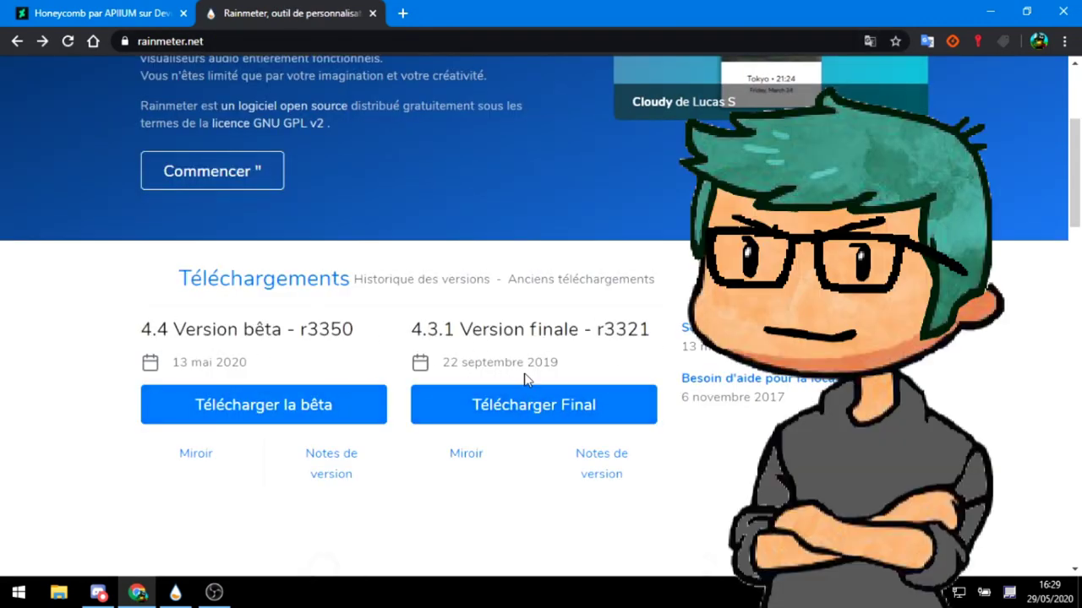
Compare the Rainmeter 4.4 beta and 4.3.1 final downloads, then close the site and minimize the browser
drag(461, 330, 409, 337)
click(532, 330)
drag(217, 330, 377, 361)
drag(137, 337, 284, 335)
click(303, 335)
double_click(204, 331)
drag(548, 318, 439, 329)
click(476, 438)
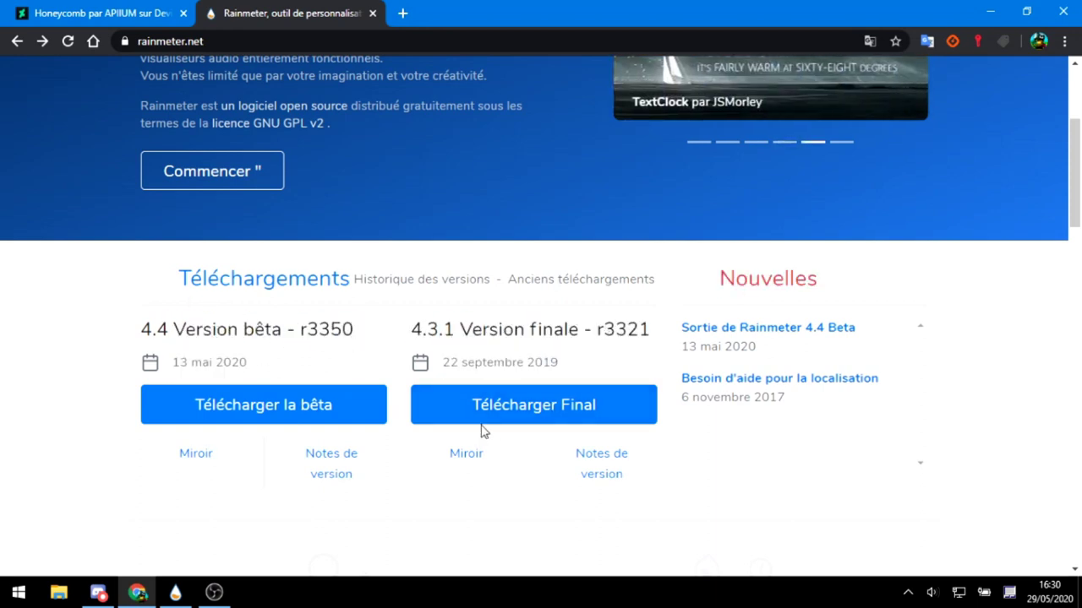
click(372, 14)
click(994, 13)
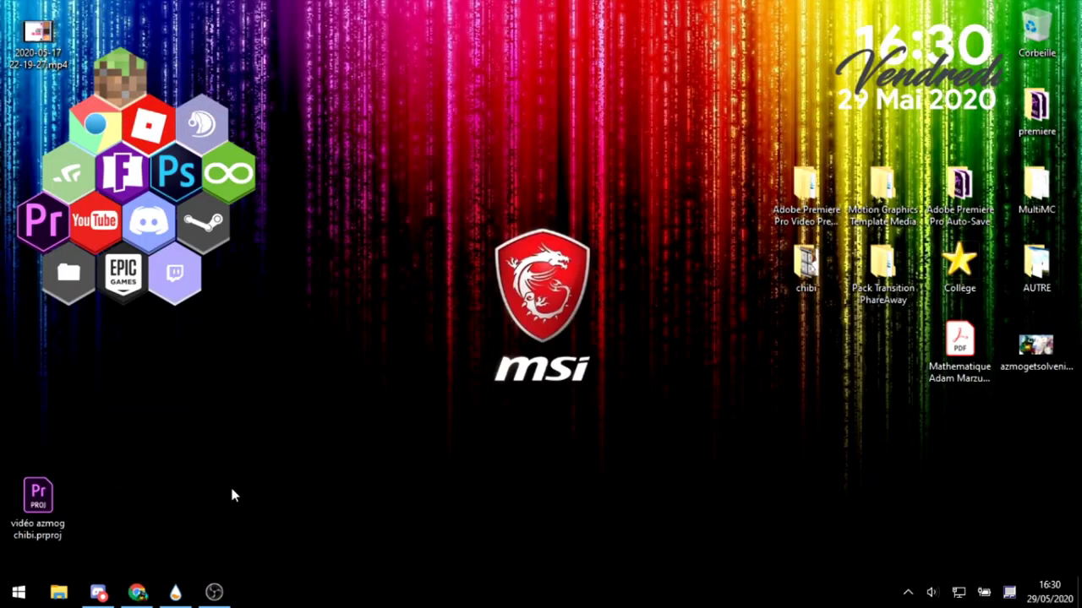
drag(598, 289, 252, 578)
drag(262, 549, 686, 186)
click(136, 592)
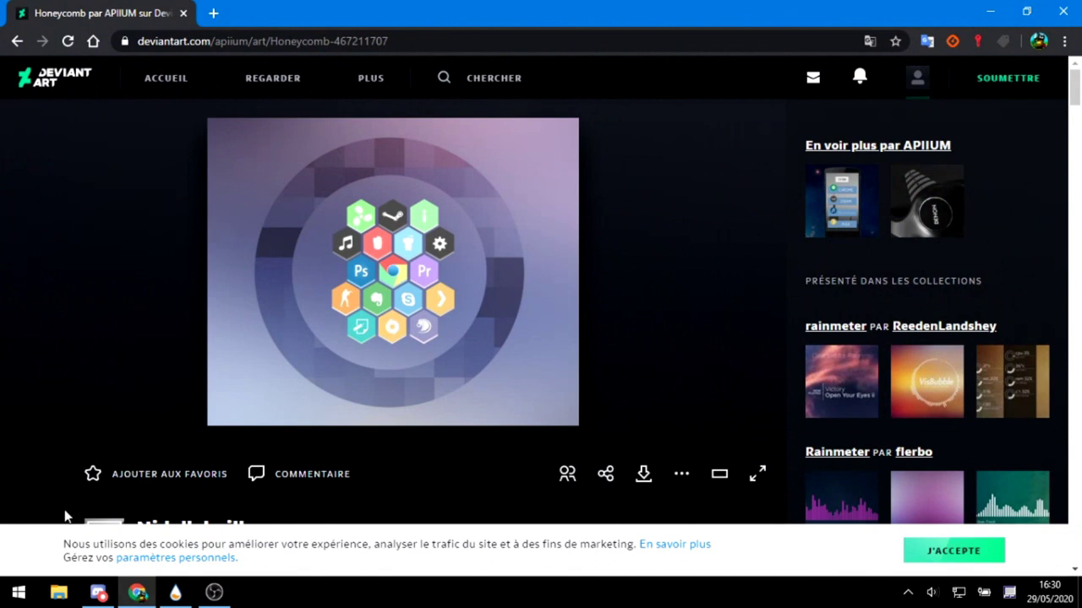
click(996, 10)
Open the Rainmeter management window and reposition it on the desktop
click(907, 594)
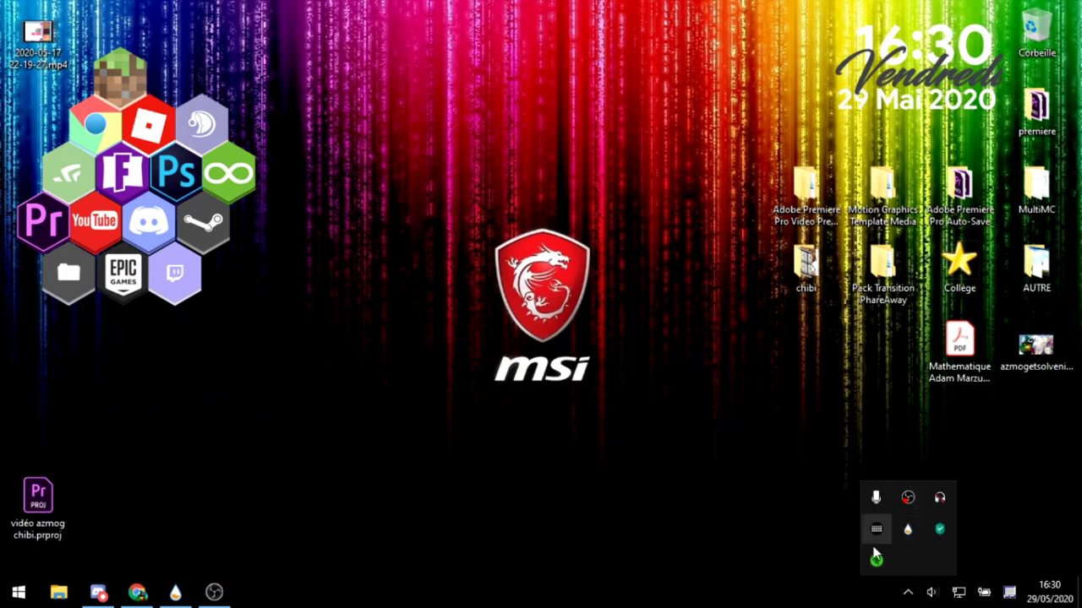
click(908, 529)
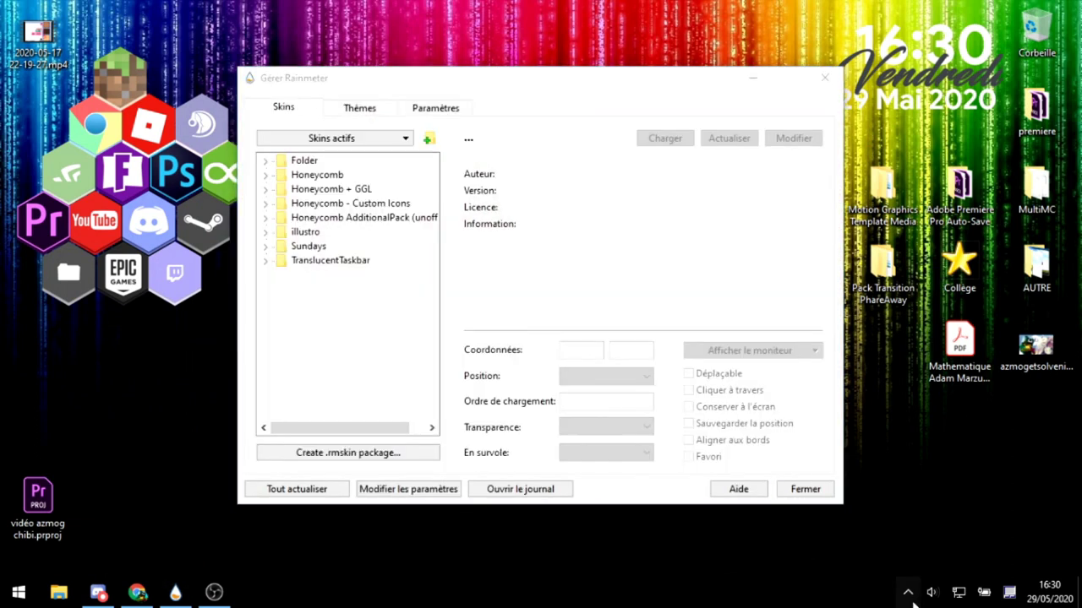
drag(296, 78, 245, 49)
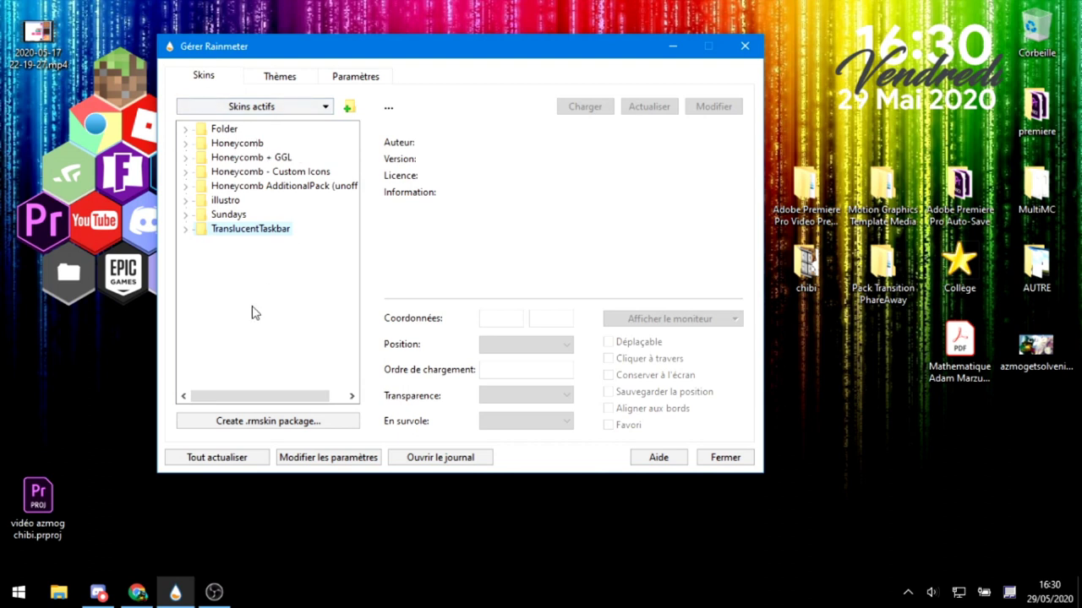
Review the editor path in Rainmeter's general settings and the saved themes, then return to the list of installed skins
click(356, 75)
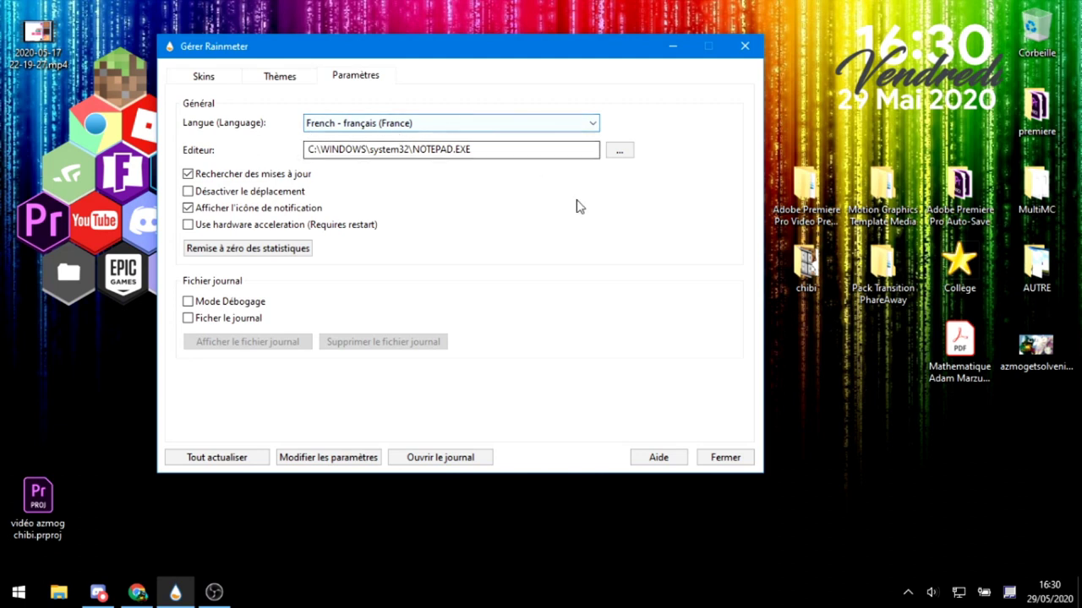
drag(482, 150, 295, 179)
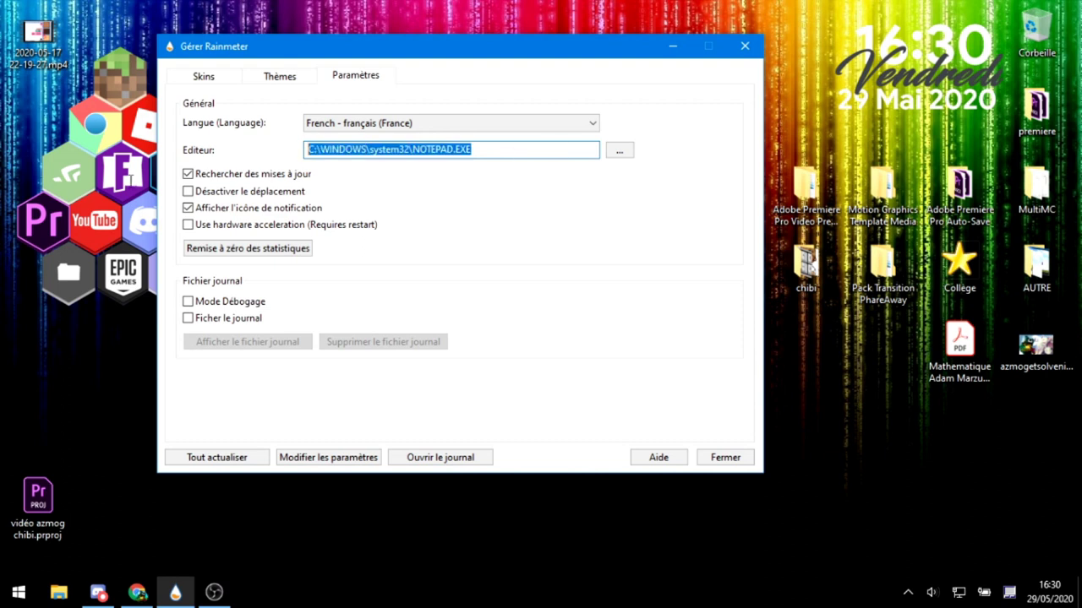
drag(471, 149, 457, 161)
click(330, 147)
mouse_move(135, 593)
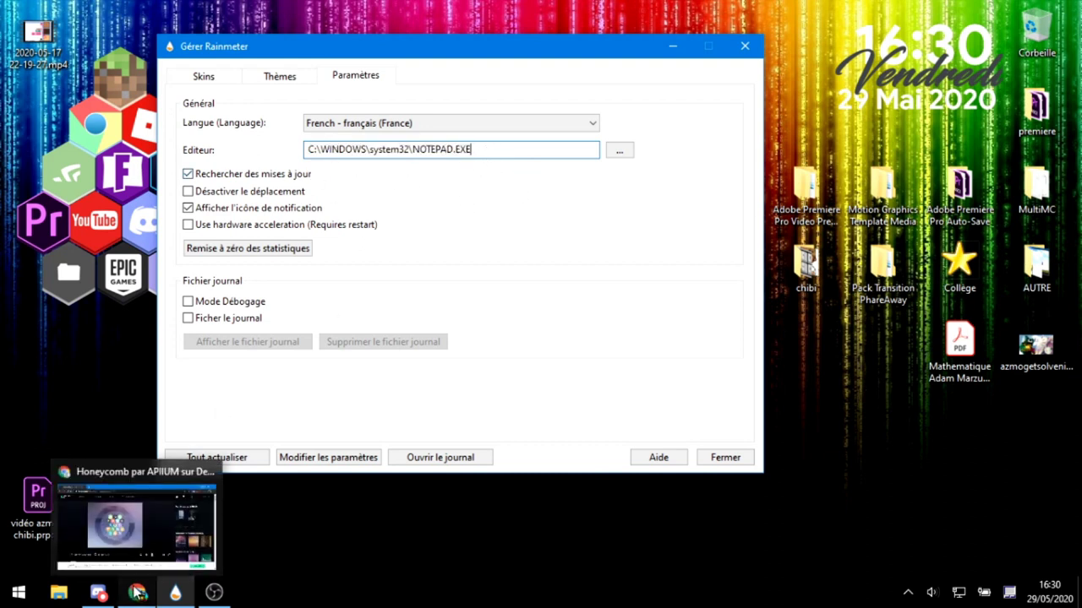
double_click(527, 150)
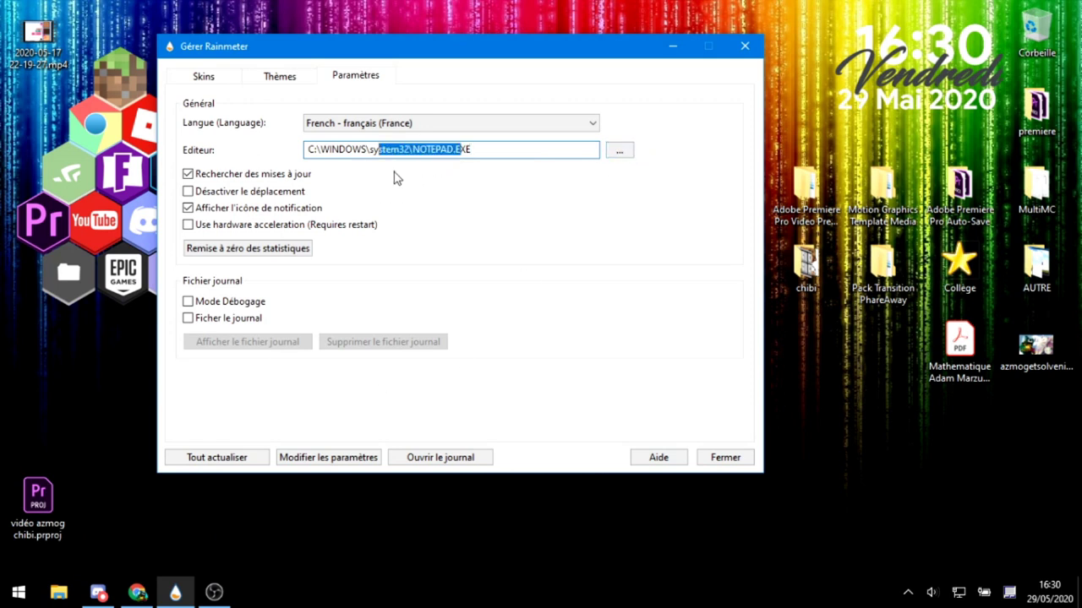
click(248, 76)
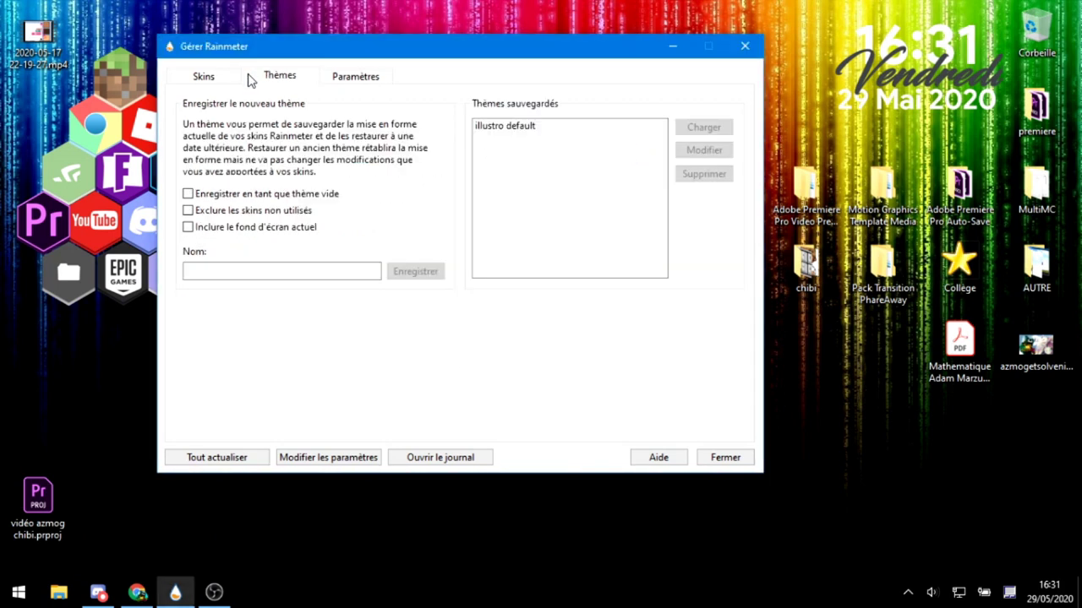
click(229, 91)
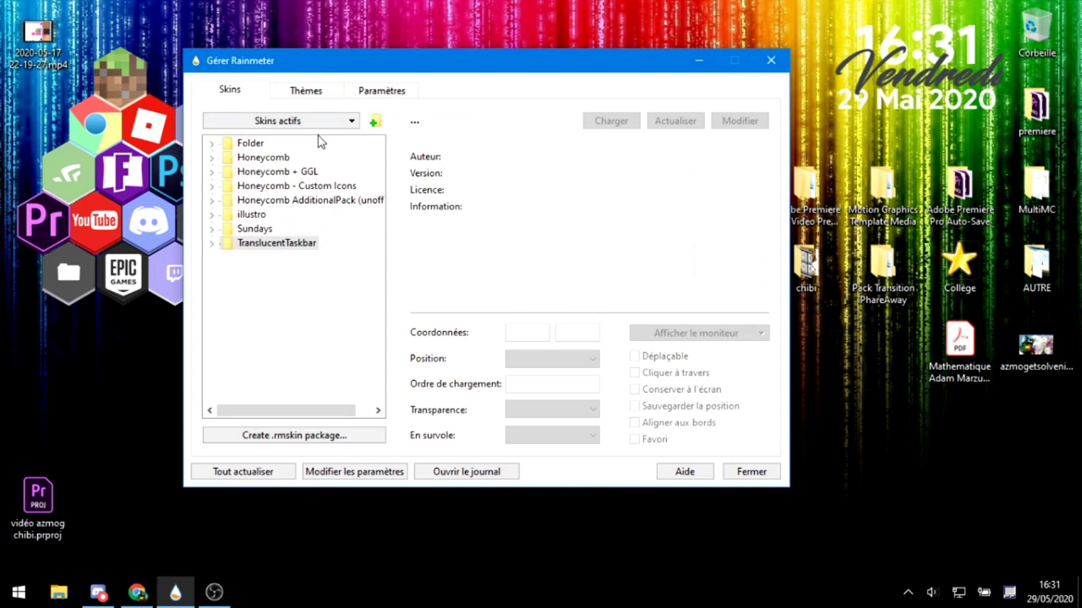
drag(321, 68, 364, 88)
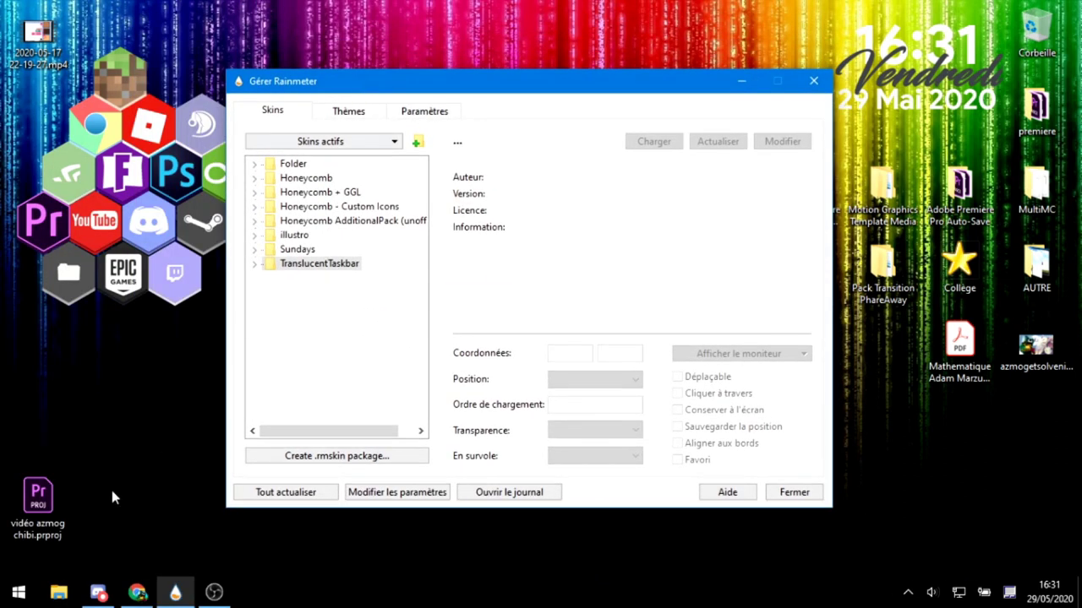
drag(28, 75, 169, 333)
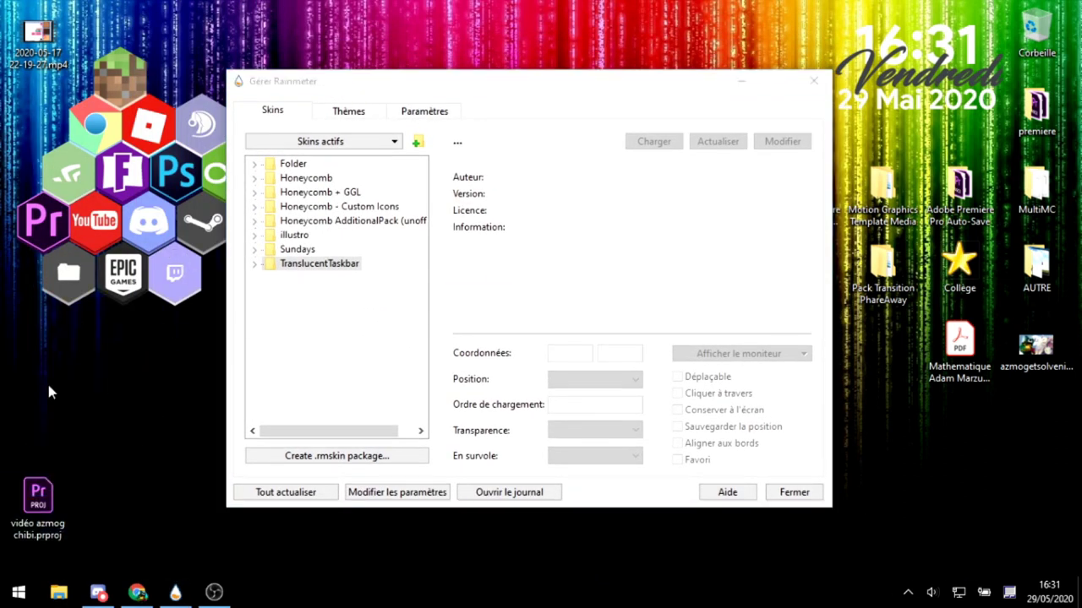
Switch to Chrome and look through the Honeycomb skin's DeviantArt page and description
click(137, 592)
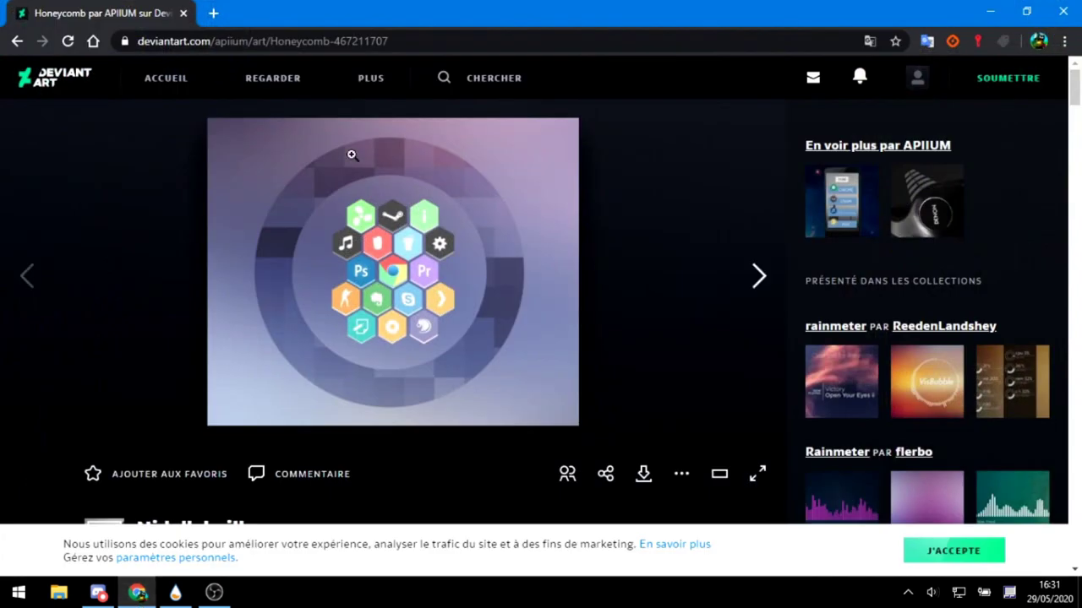
drag(452, 25, 358, 348)
double_click(437, 19)
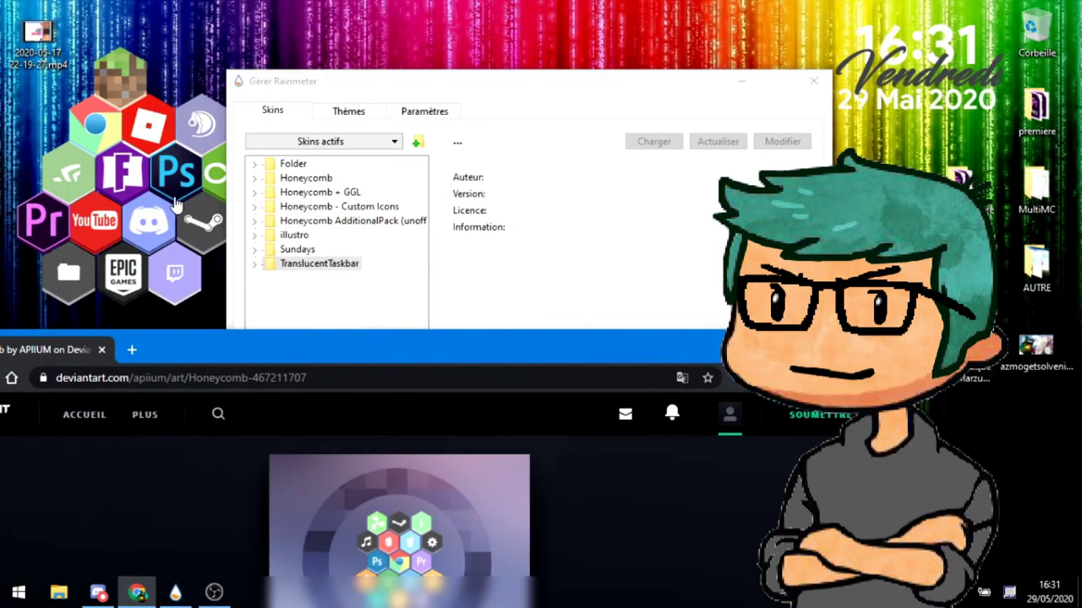
double_click(389, 353)
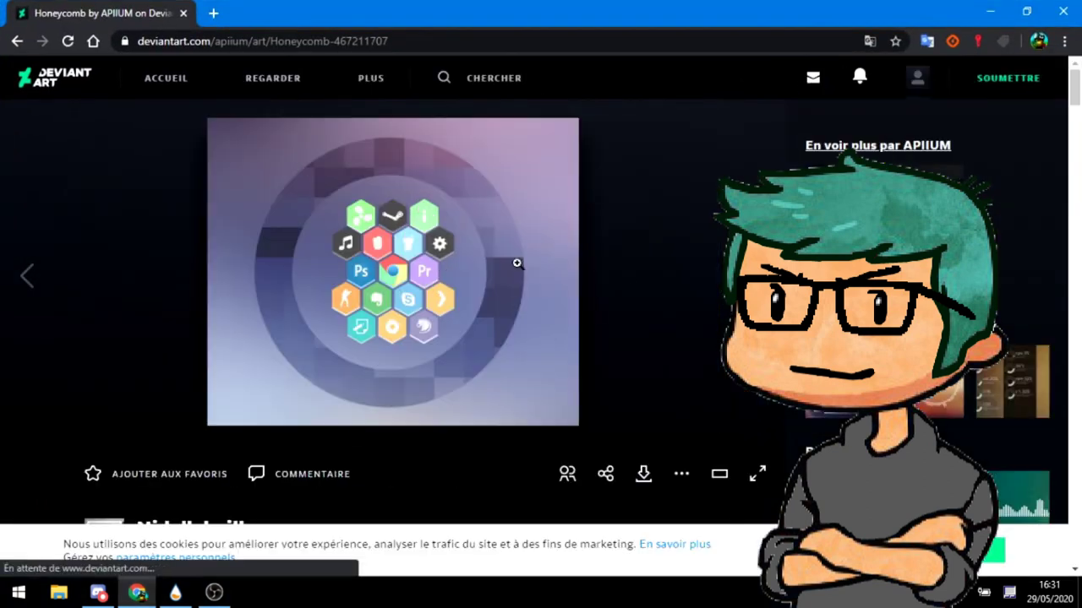
scroll(502, 300, down, 10)
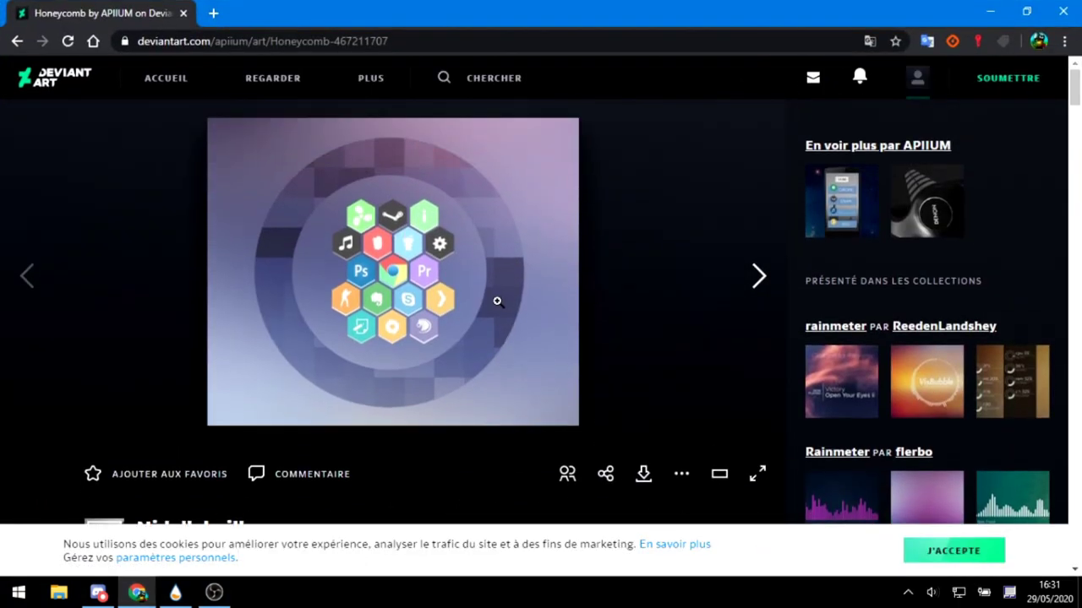
scroll(733, 274, up, 4)
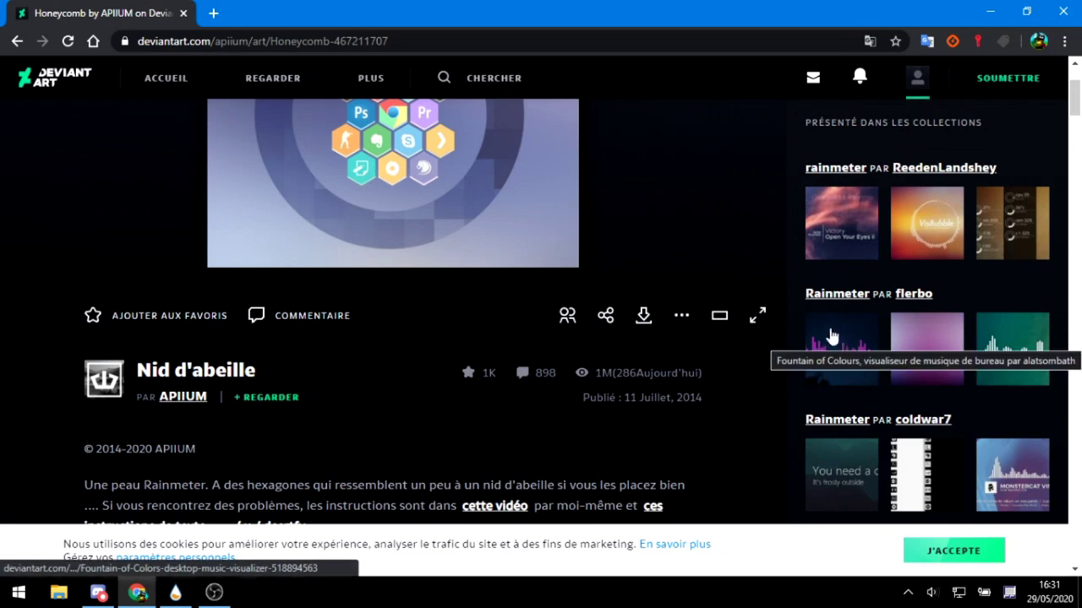
scroll(304, 435, down, 5)
scroll(278, 401, up, 7)
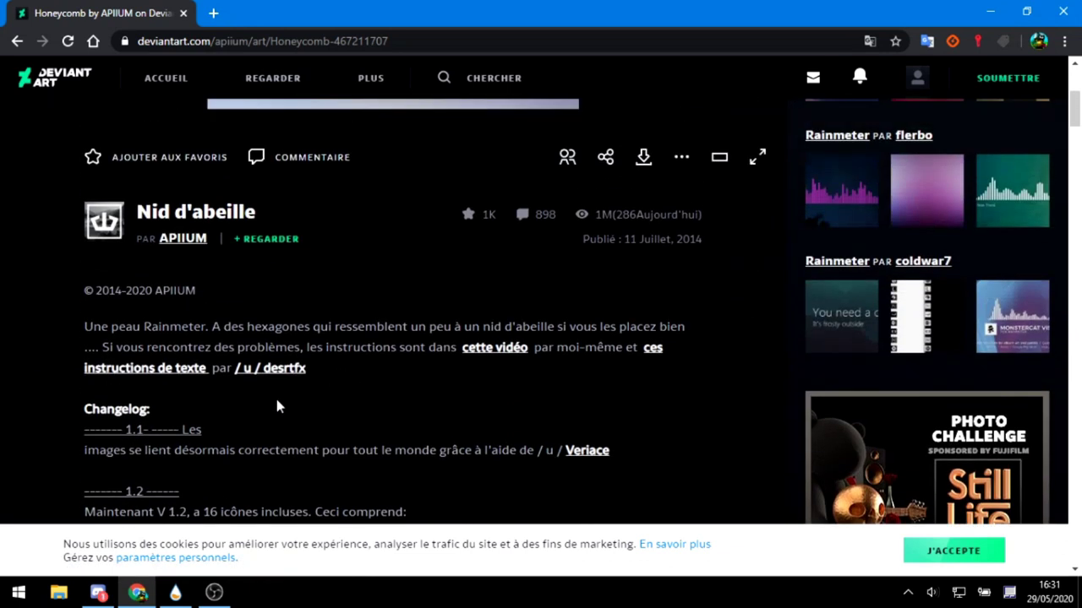
scroll(611, 342, down, 3)
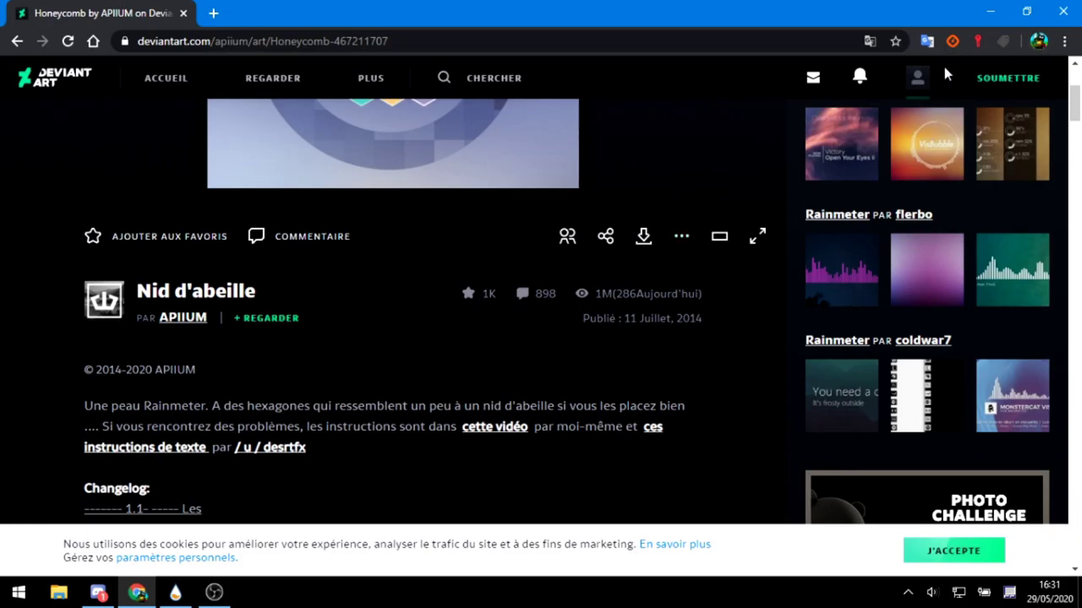
Download the Honeycomb skin package from DeviantArt and open it in the Rainmeter Skin Installer
click(916, 77)
click(628, 251)
click(646, 236)
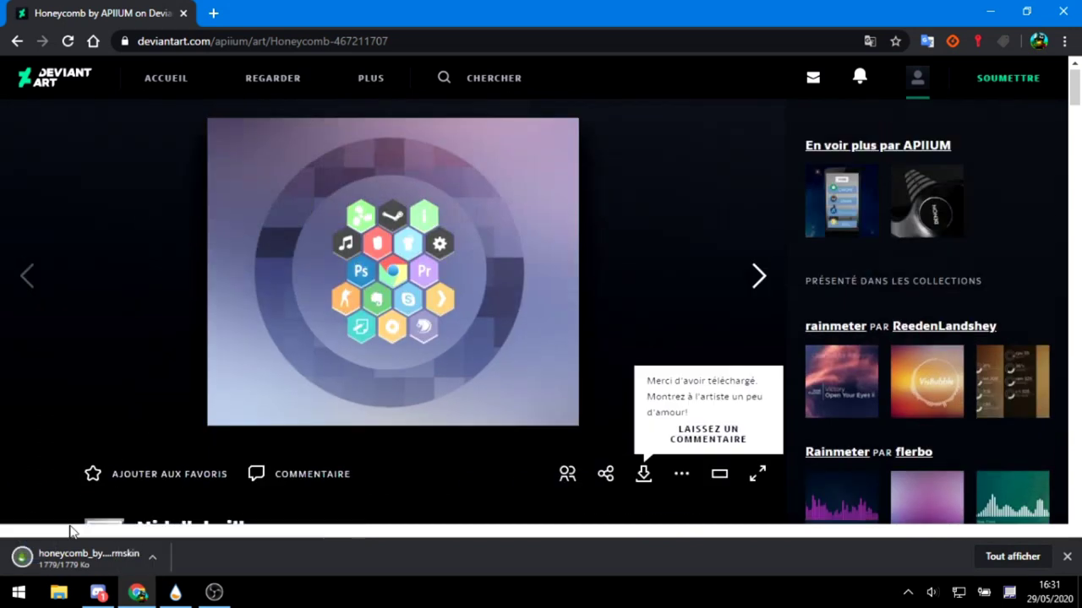
click(56, 561)
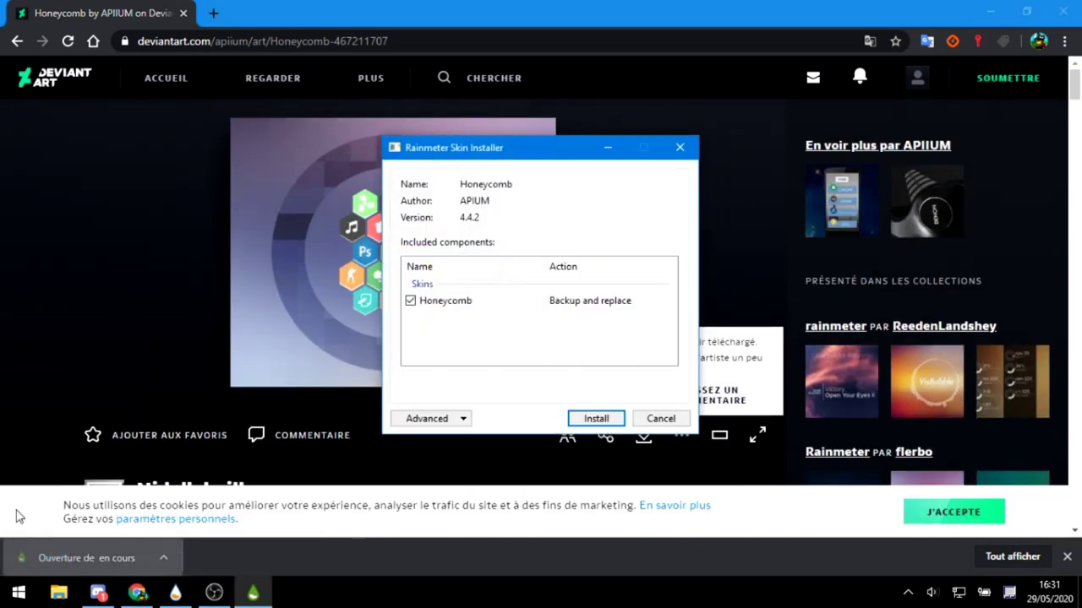
Install the Honeycomb skin with its component included and minimize the browser
drag(507, 158, 462, 132)
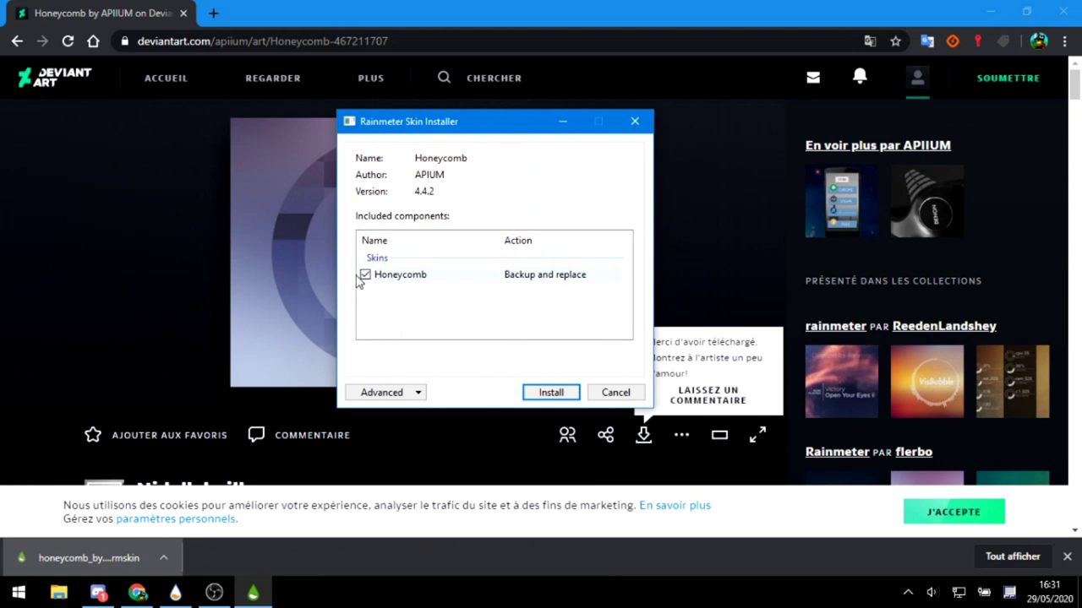
click(548, 394)
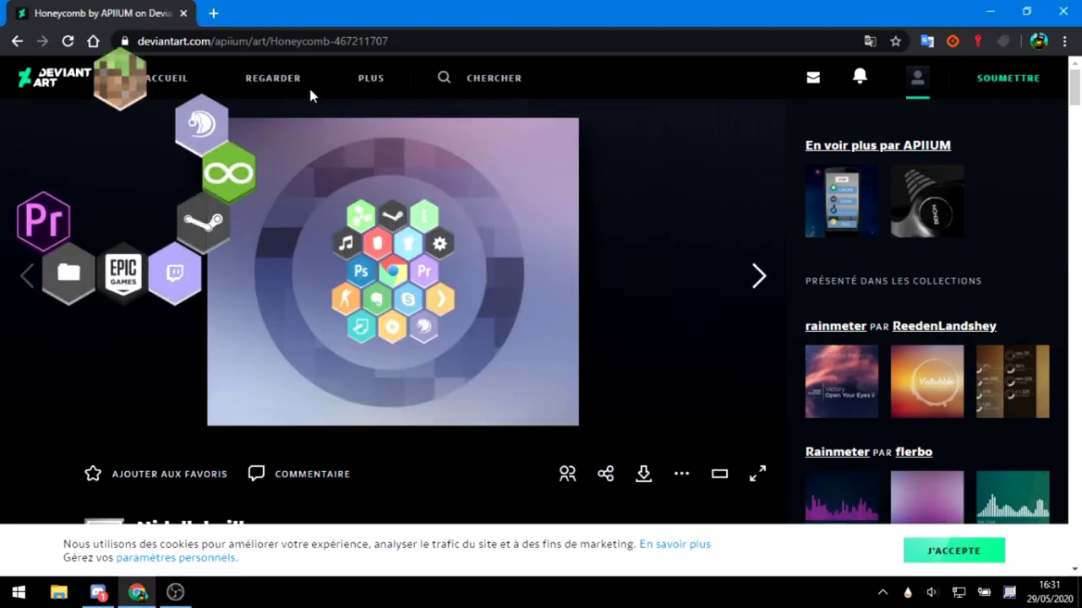
click(983, 8)
drag(289, 25, 23, 432)
click(22, 428)
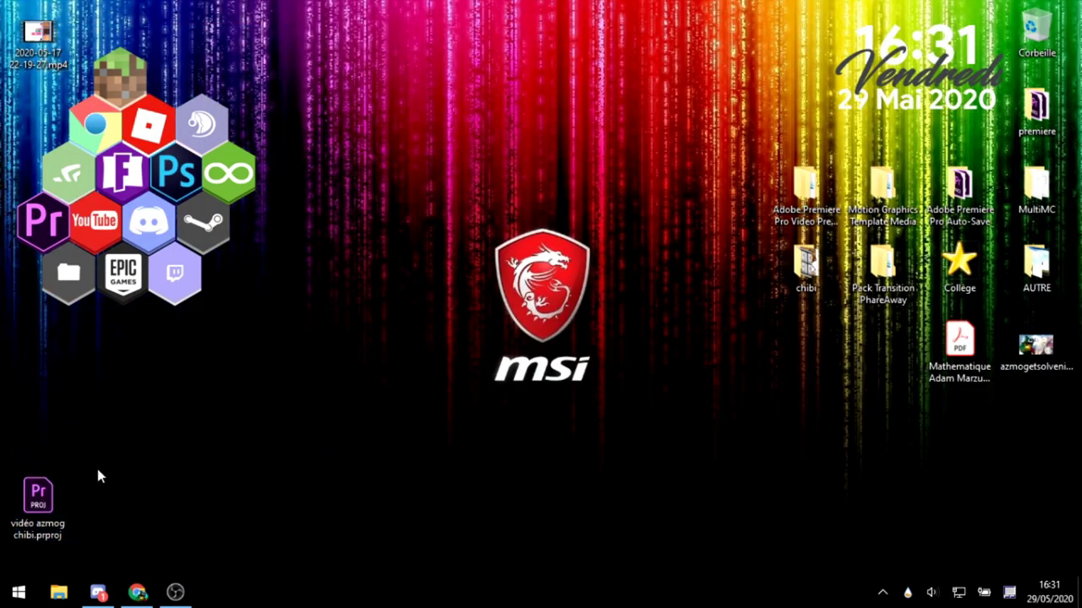
drag(108, 373, 269, 88)
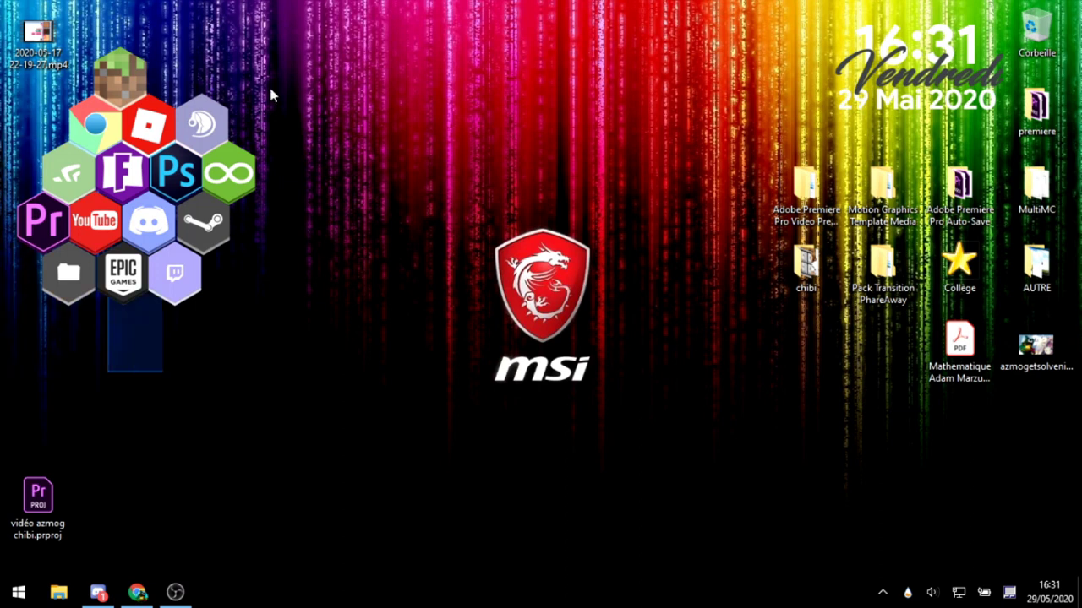
Open Rainmeter's skin manager and expand the Honeycomb folder to list its app icon skins
click(905, 593)
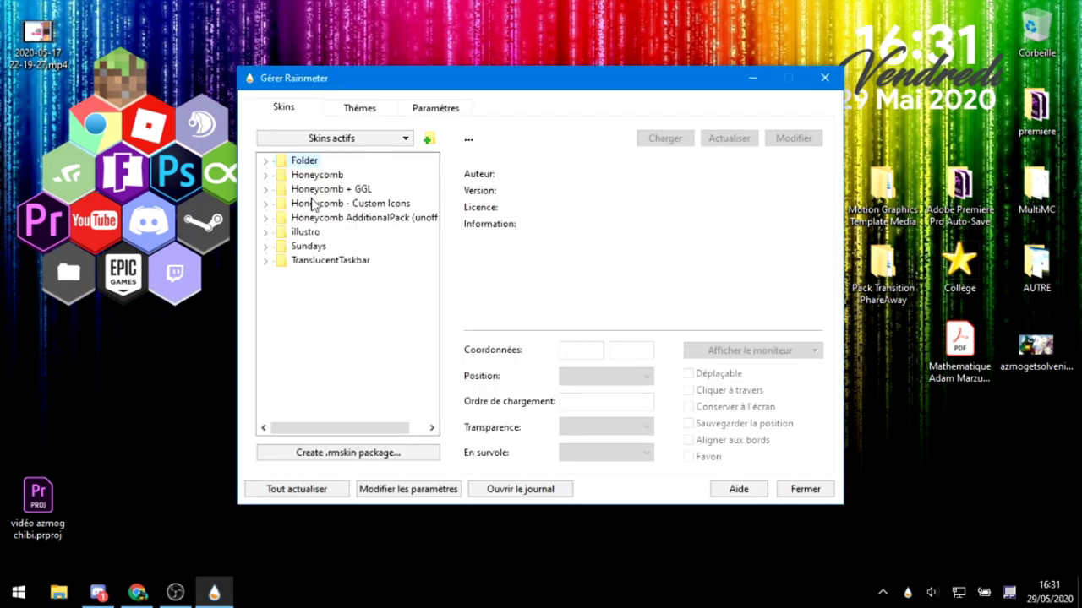
double_click(300, 174)
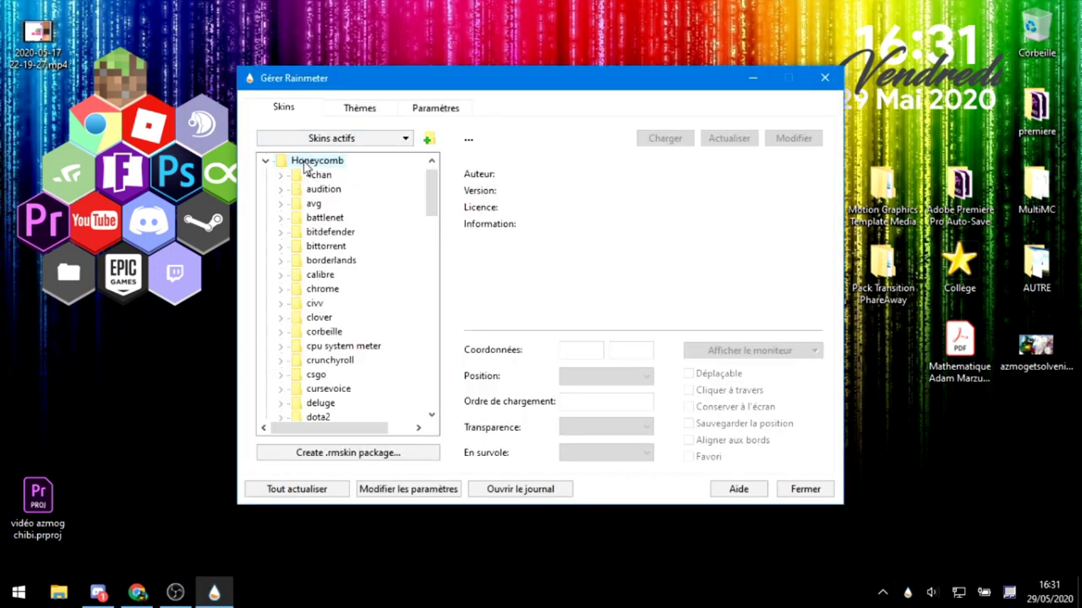
scroll(300, 220, down, 2)
scroll(297, 281, up, 3)
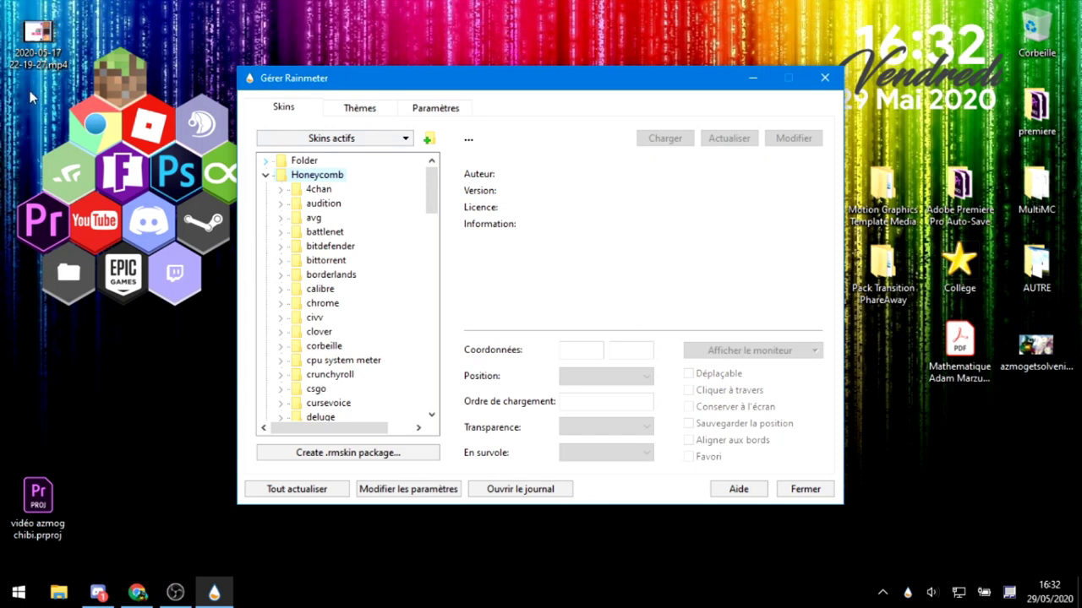
click(29, 91)
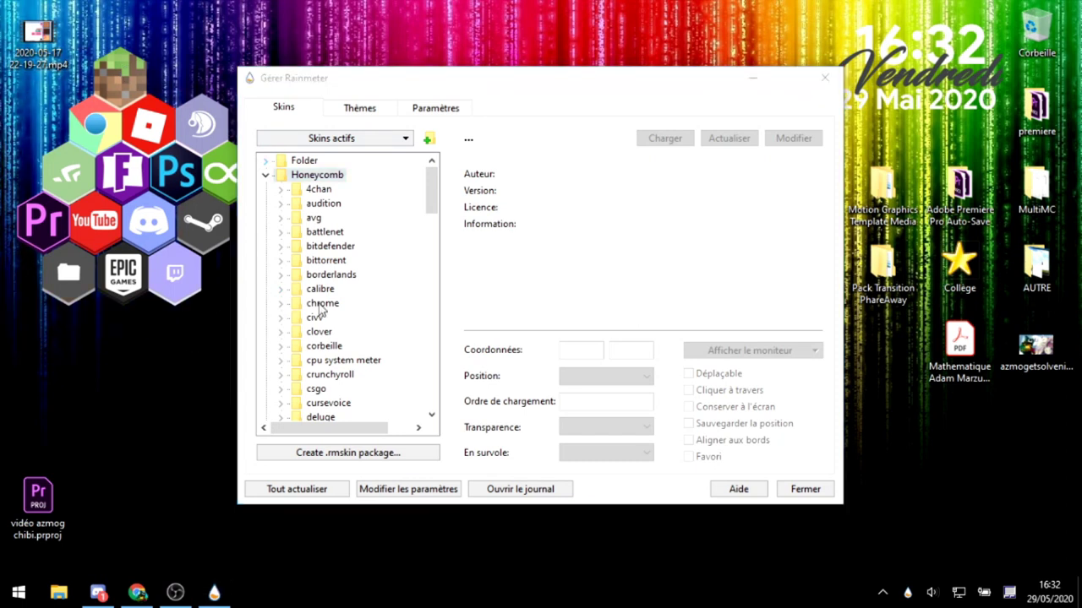
Load photoshop.ini from Honeycomb's photoshop folder and place its icon on the empty desktop area beside the MSI logo
scroll(313, 308, down, 6)
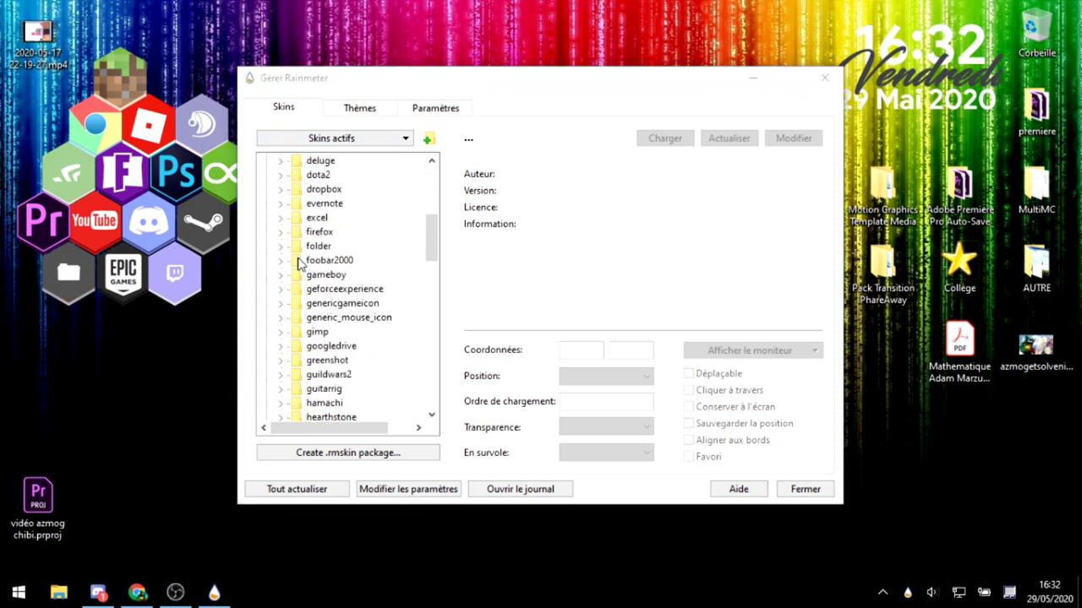
scroll(297, 265, down, 7)
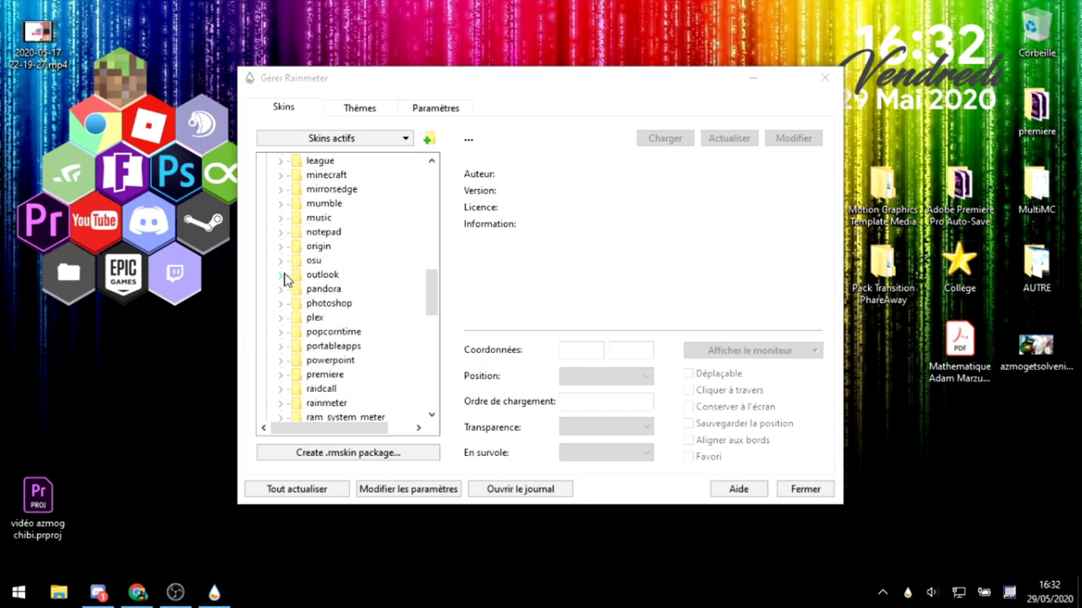
click(281, 307)
click(281, 306)
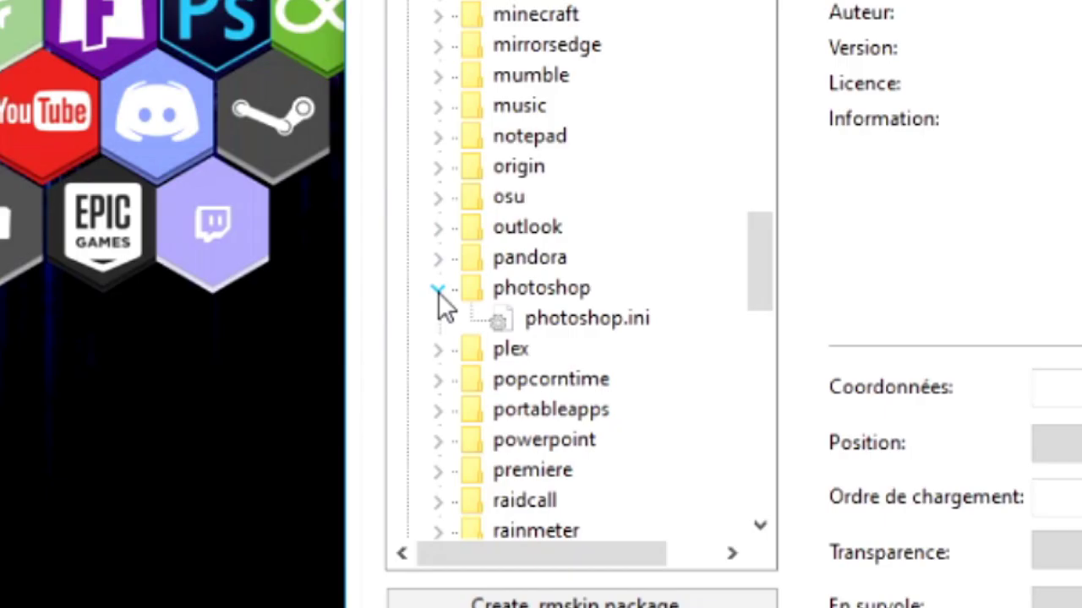
click(542, 319)
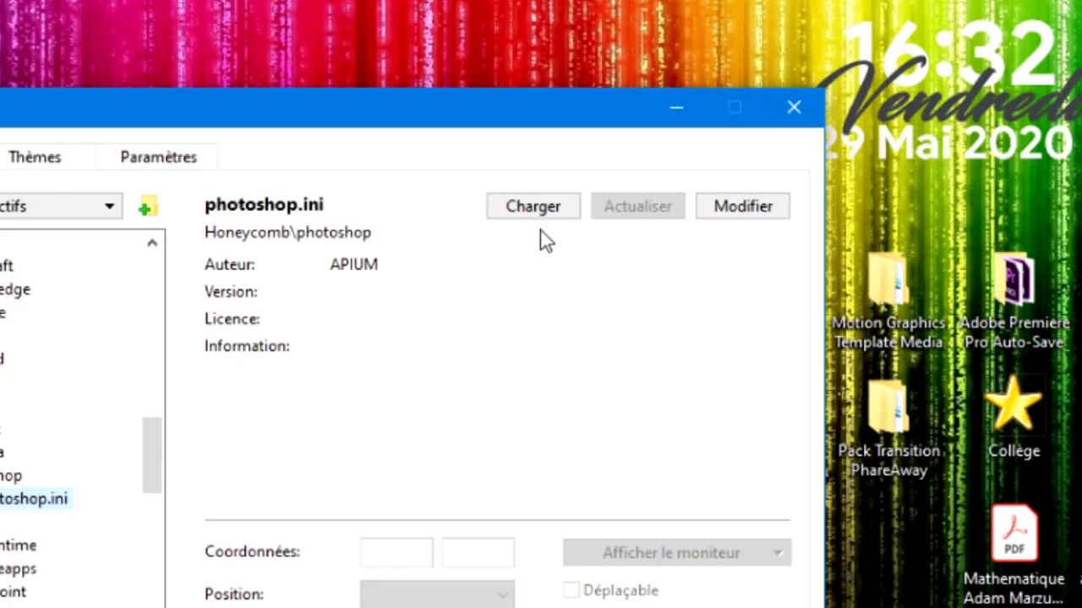
click(535, 213)
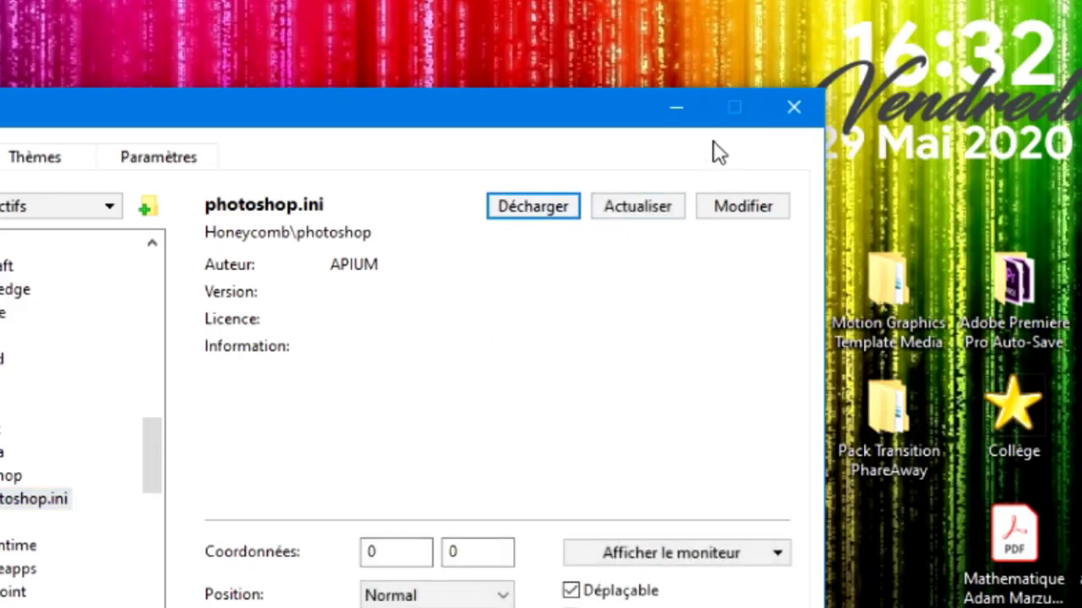
click(675, 108)
drag(28, 31, 393, 241)
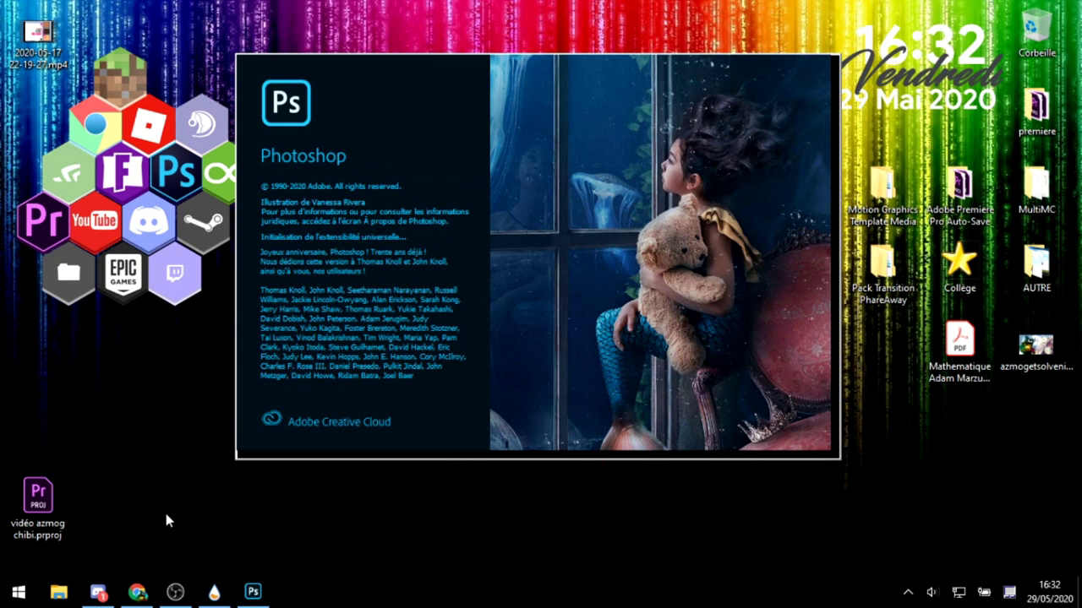
Force the unresponsive Adobe Photoshop 2020 to close
click(908, 594)
click(908, 594)
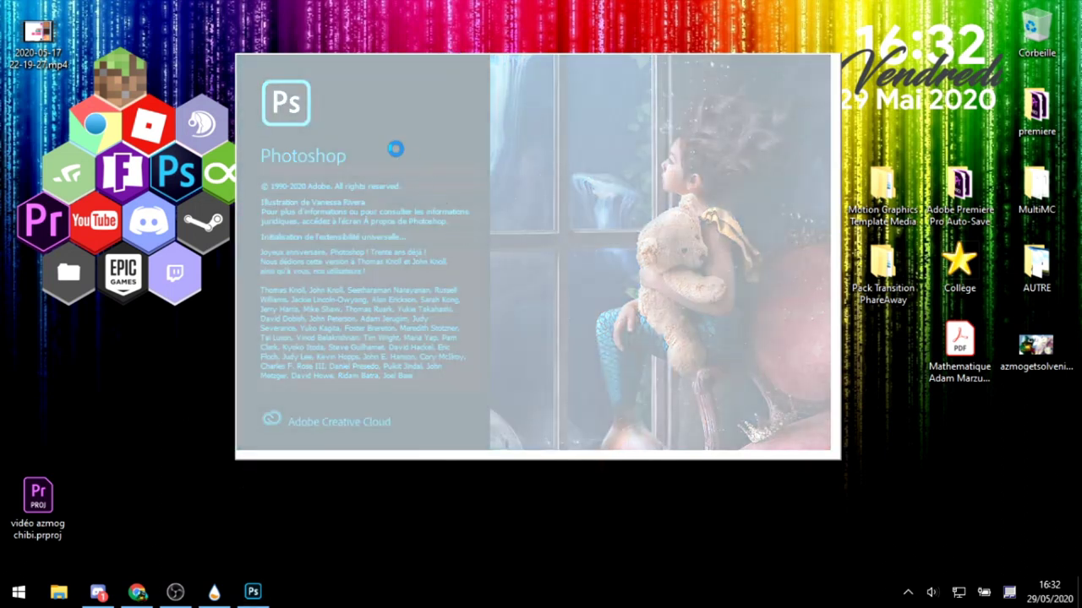
click(374, 112)
click(508, 291)
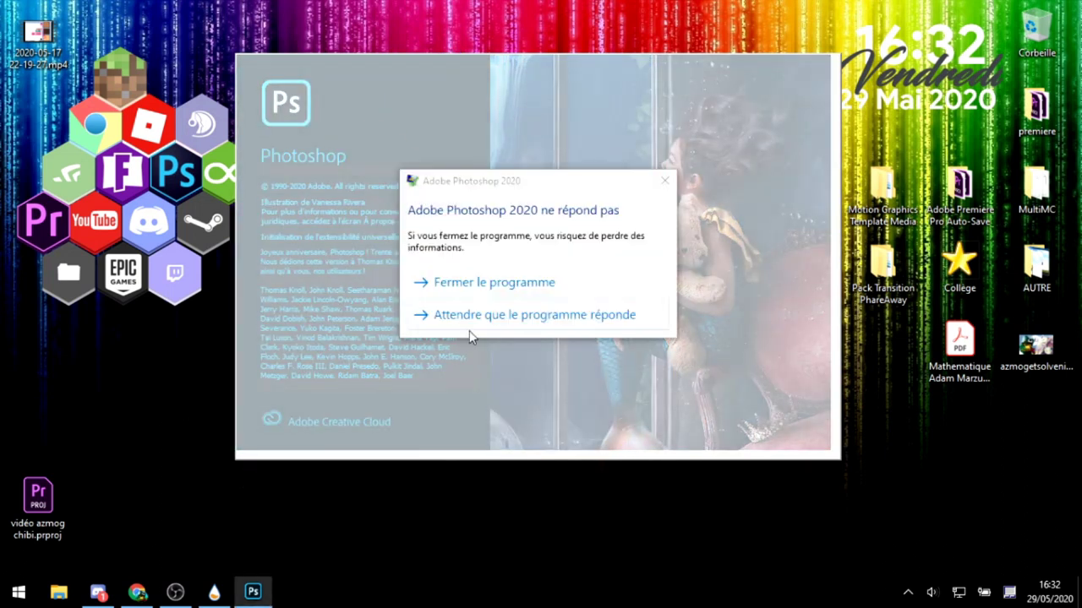
click(467, 283)
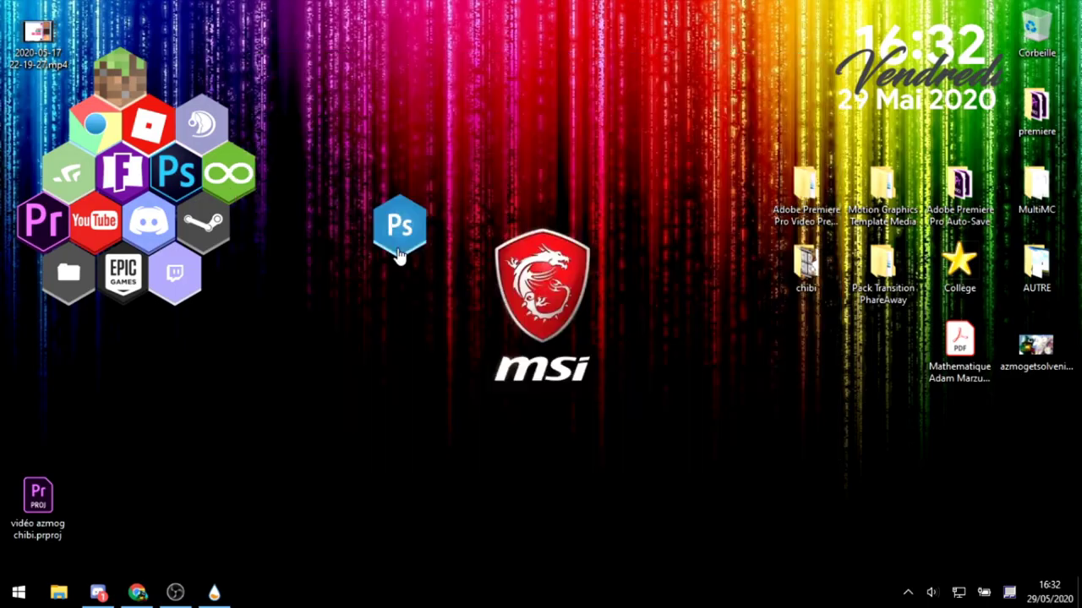
Open the Honeycomb Photoshop icon's skin file for editing in Notepad and look over its contents
right_click(381, 233)
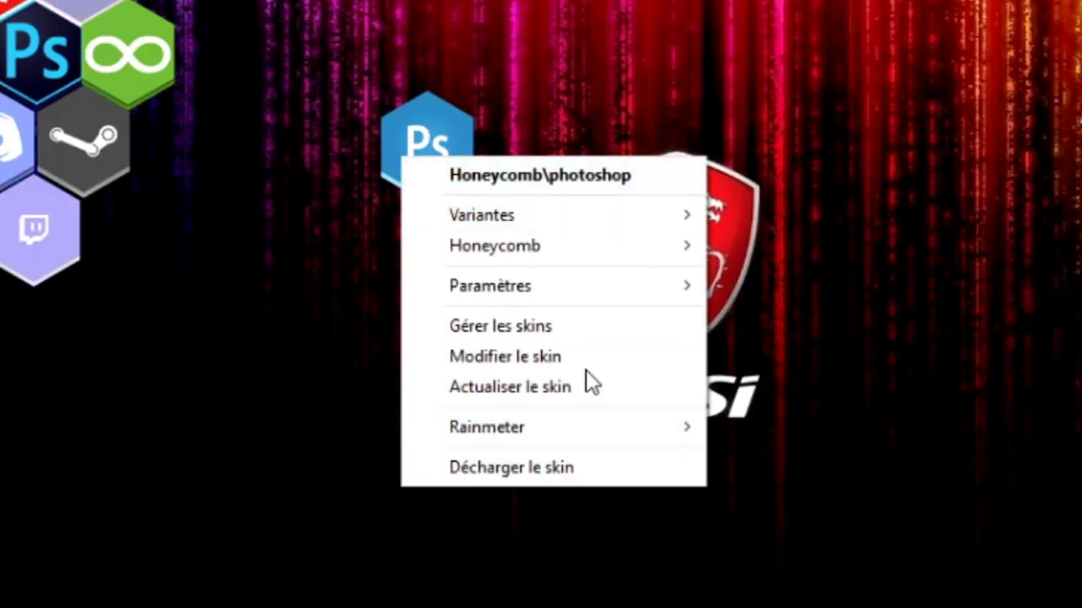
click(583, 358)
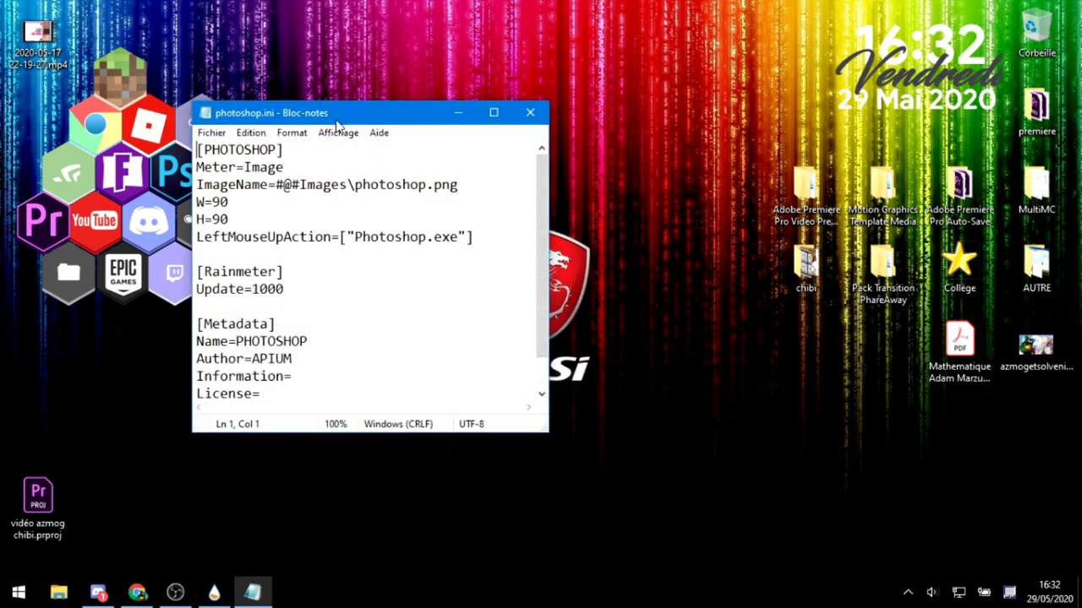
double_click(337, 117)
drag(3, 52, 189, 410)
drag(180, 353, 184, 7)
click(76, 87)
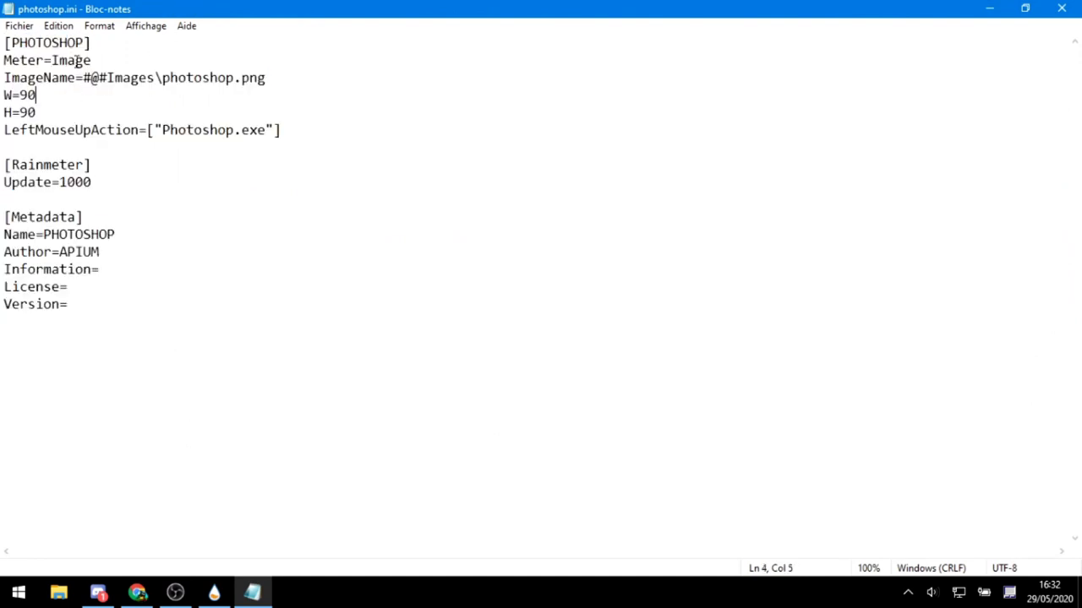
drag(334, 13, 460, 31)
double_click(461, 30)
Examine the LeftMouseUpAction line in photoshop.ini and the program it launches
drag(2, 129, 107, 130)
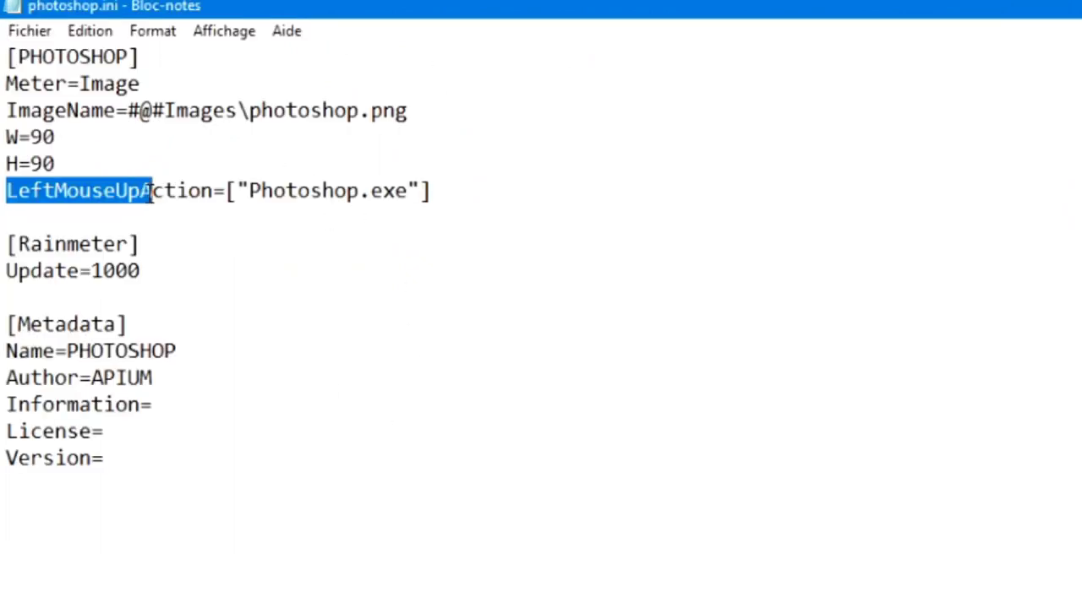
drag(163, 191, 5, 191)
click(53, 216)
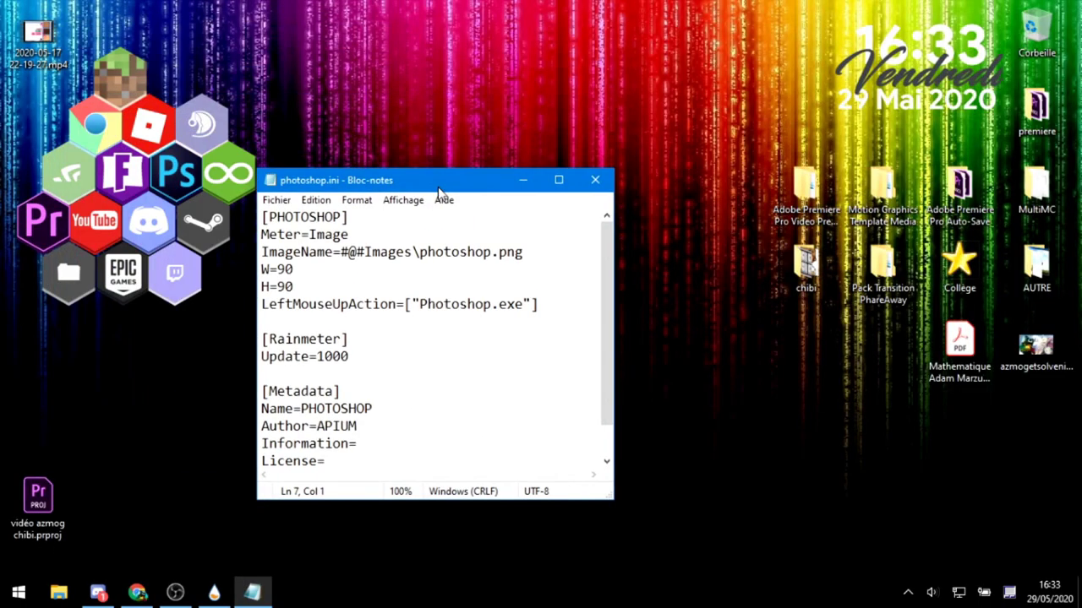
double_click(401, 181)
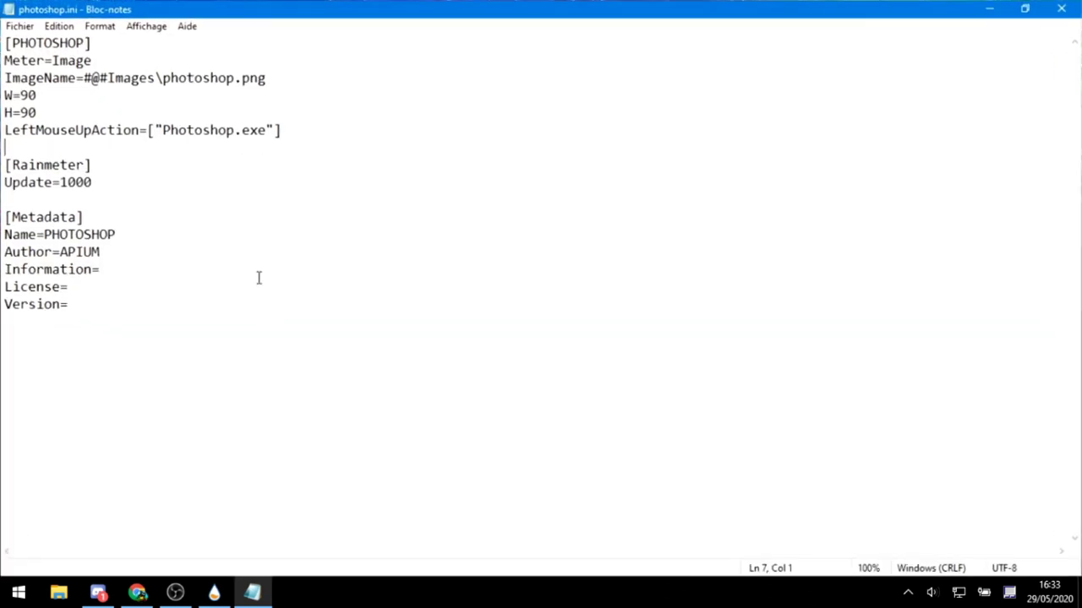
drag(146, 132, 92, 142)
click(158, 116)
click(4, 134)
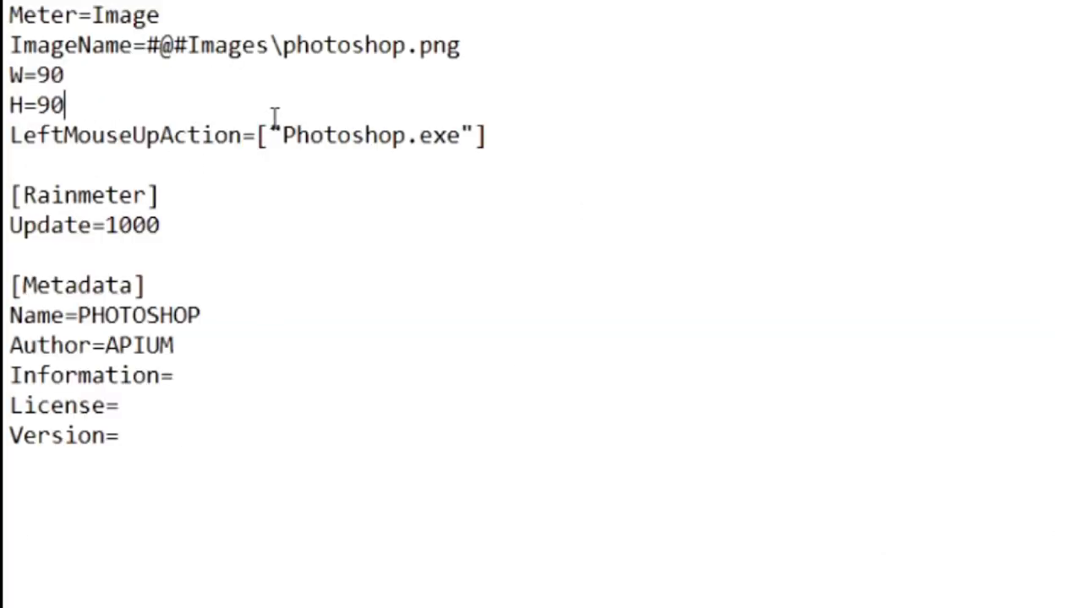
double_click(8, 137)
click(158, 137)
drag(187, 137, 74, 135)
click(76, 136)
drag(201, 137, 284, 137)
click(261, 135)
click(259, 136)
click(490, 136)
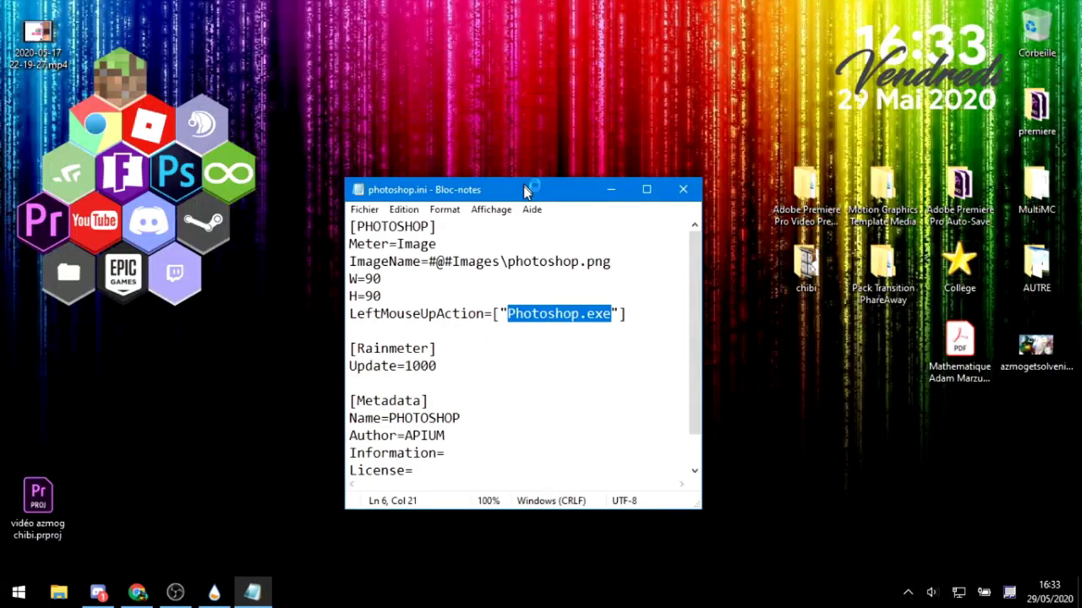
Move the Notepad window clear of the Photoshop icon and check the icon's skin options
drag(526, 186, 680, 201)
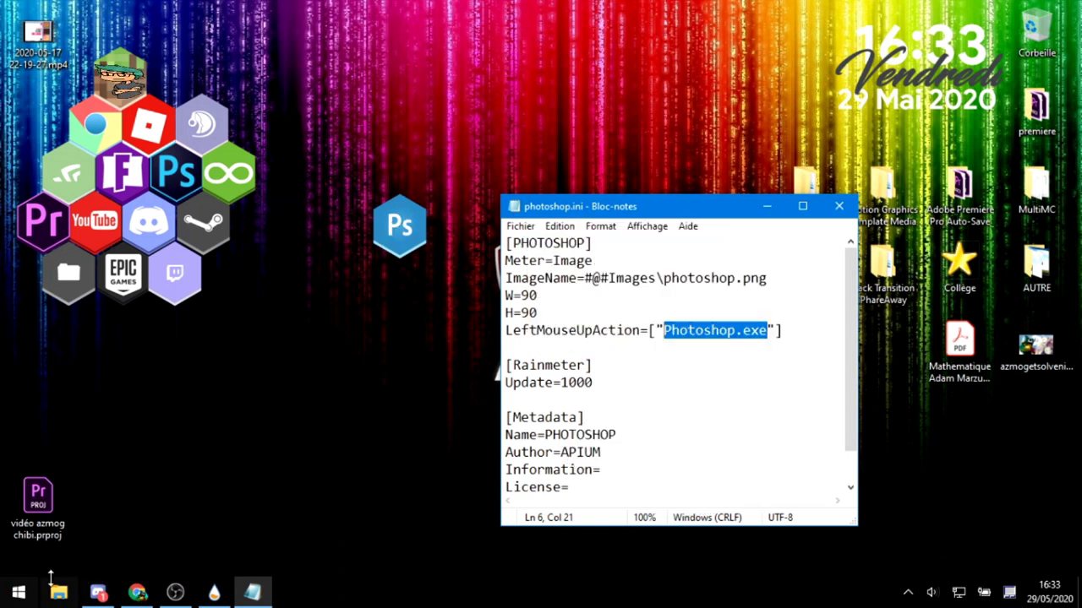
right_click(412, 231)
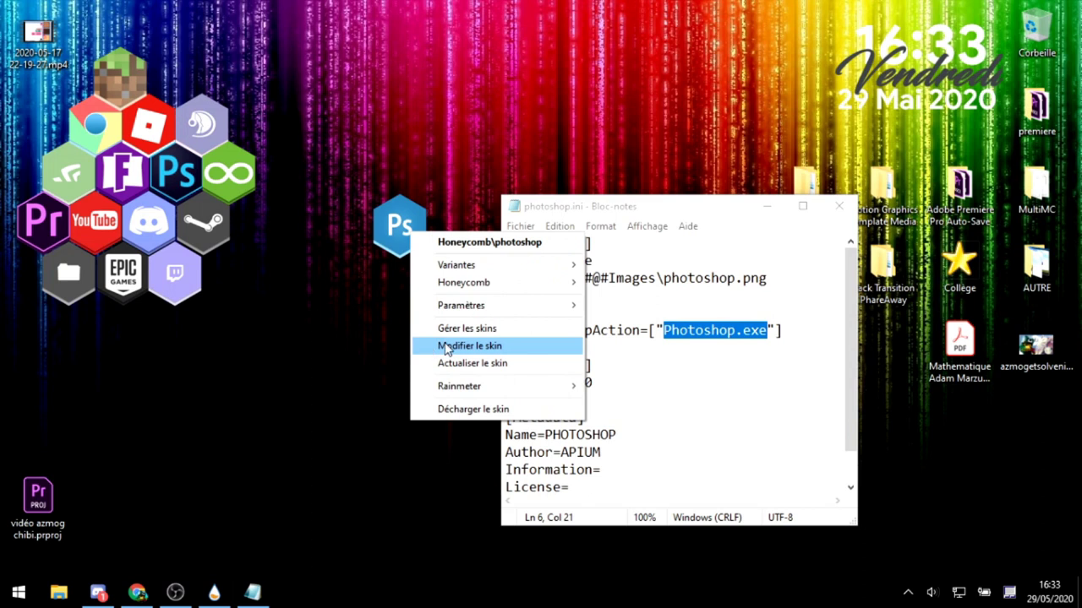
click(374, 376)
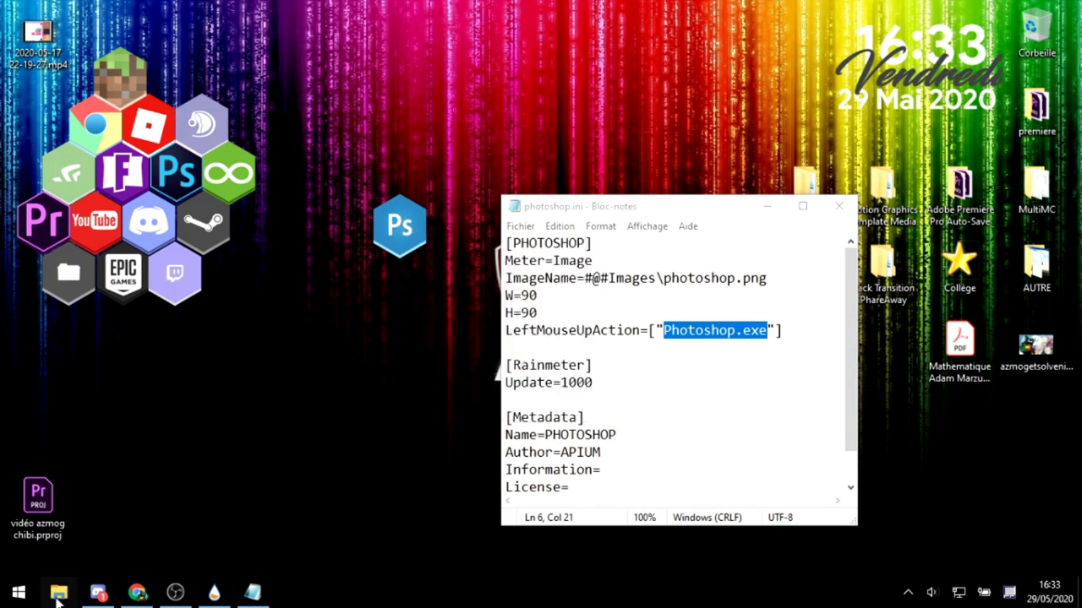
Search Windows for minecraft and open the file location of the Minecraft application
key(super)
text(mi)
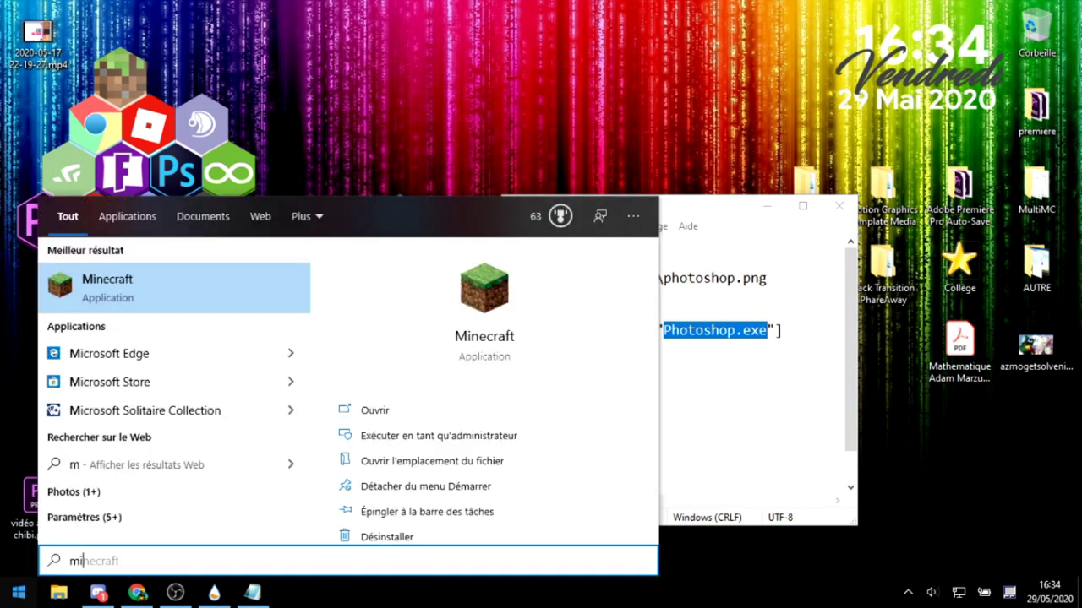
text(necraft)
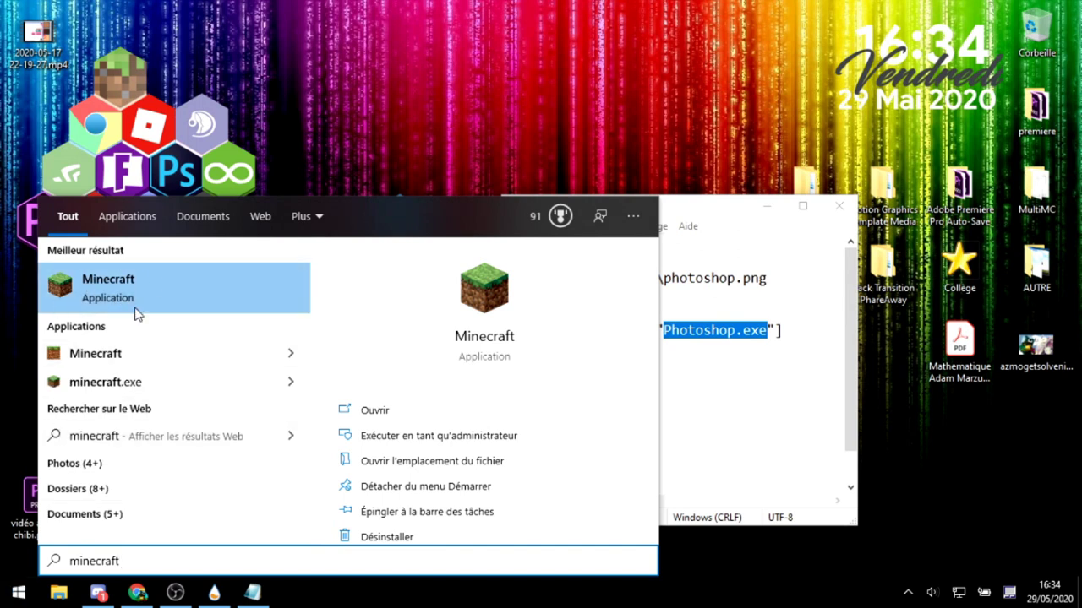
right_click(108, 286)
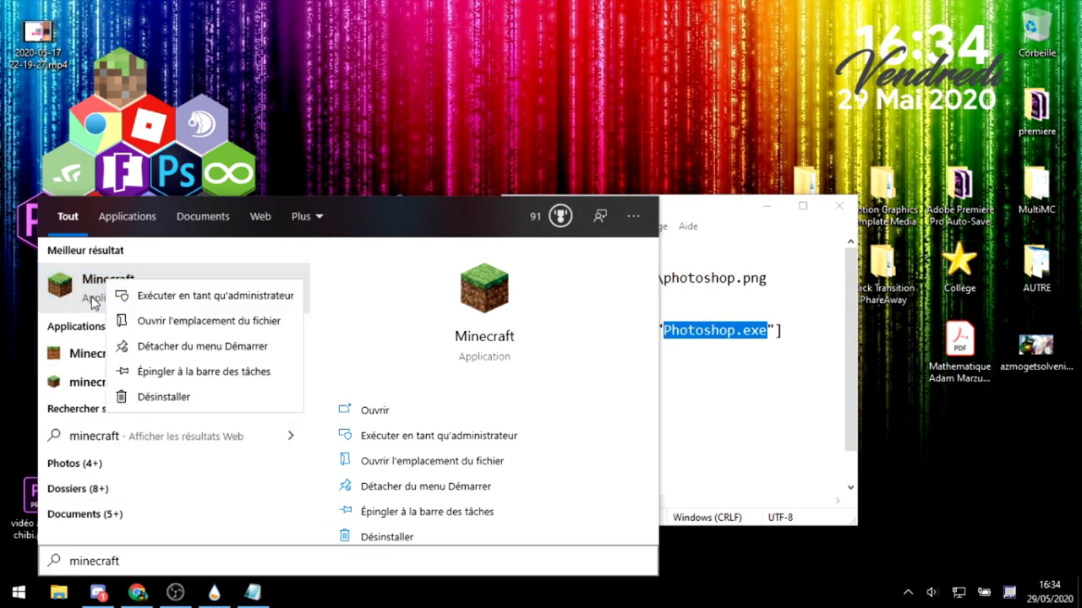
click(142, 321)
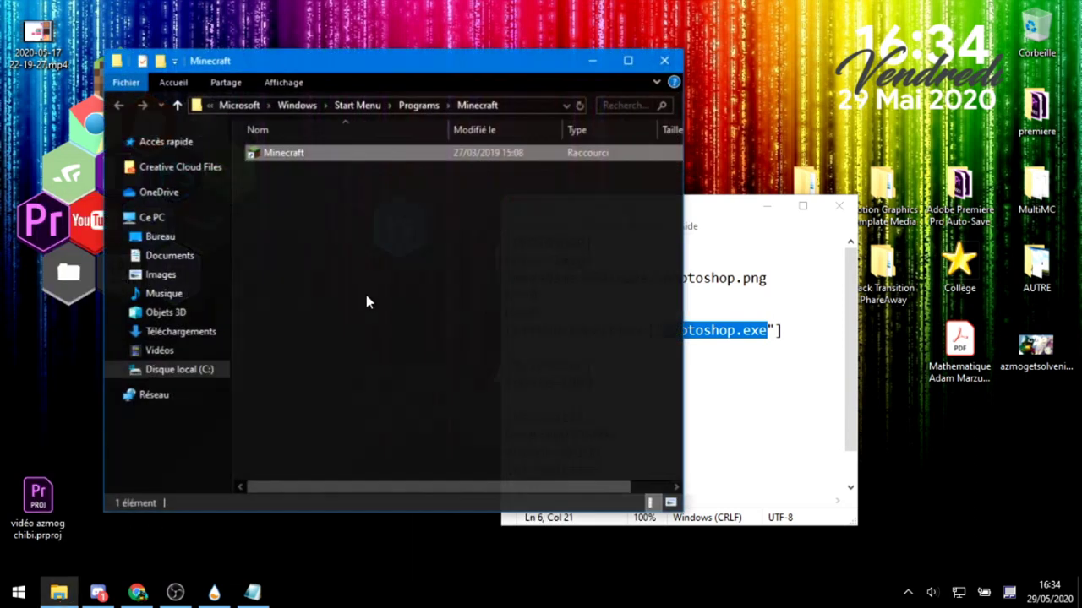
Copy the target path from the Minecraft shortcut's properties, leaving the shortcut itself unmodified
drag(280, 186, 380, 173)
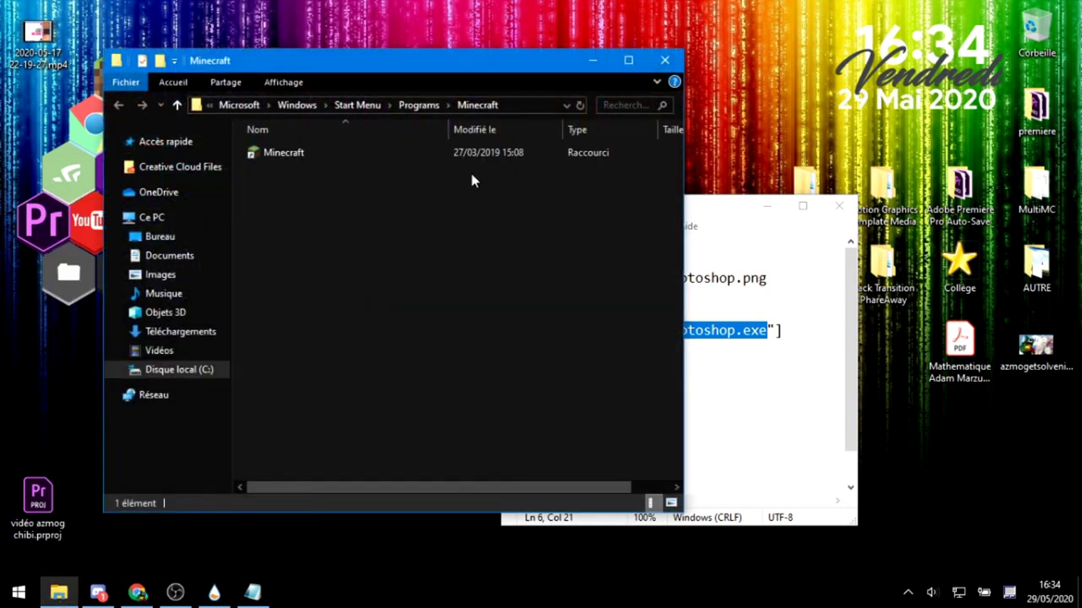
right_click(267, 153)
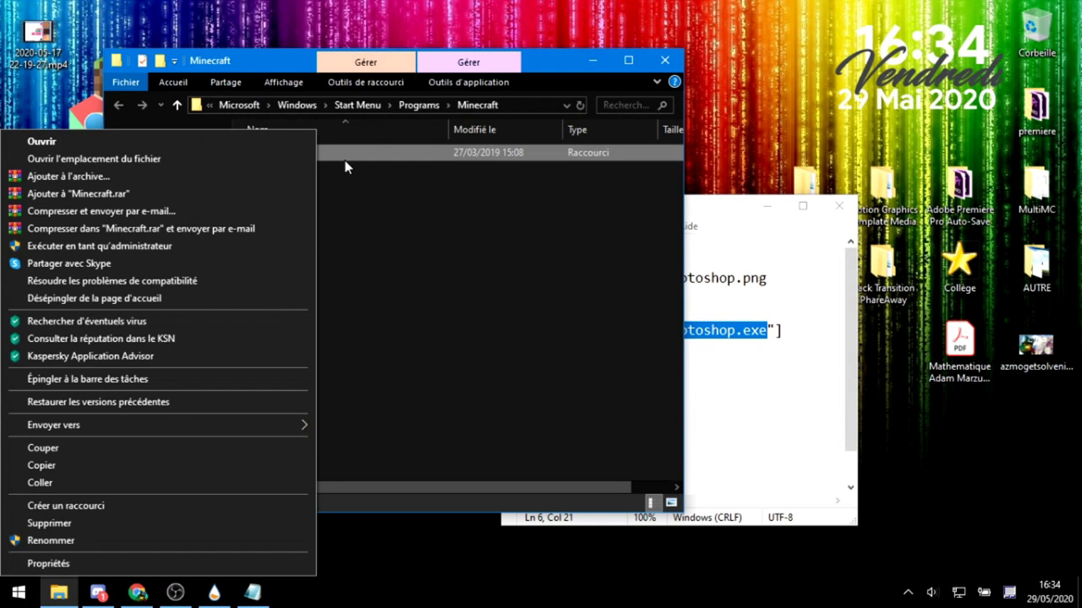
click(110, 565)
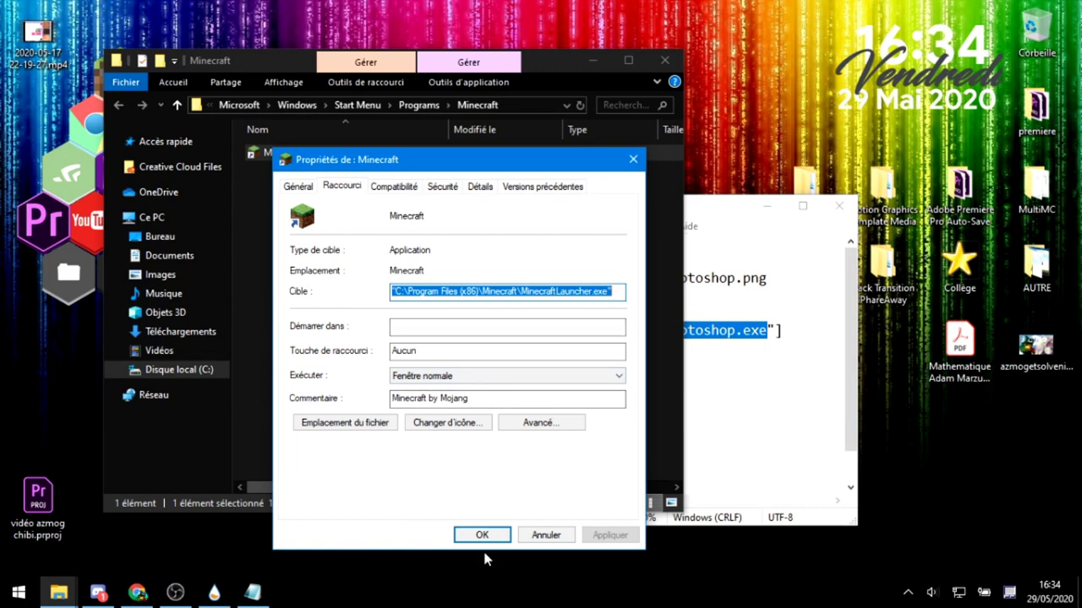
key(Escape)
Replace the quoted LeftMouseUpAction target in photoshop.ini with "C:\Program Files (x86)\Minecraft\MinecraftLauncher.exe"
click(700, 355)
drag(778, 330, 655, 328)
text("C:\Program Files (x86)\Minecraft\MinecraftLauncher.exe")
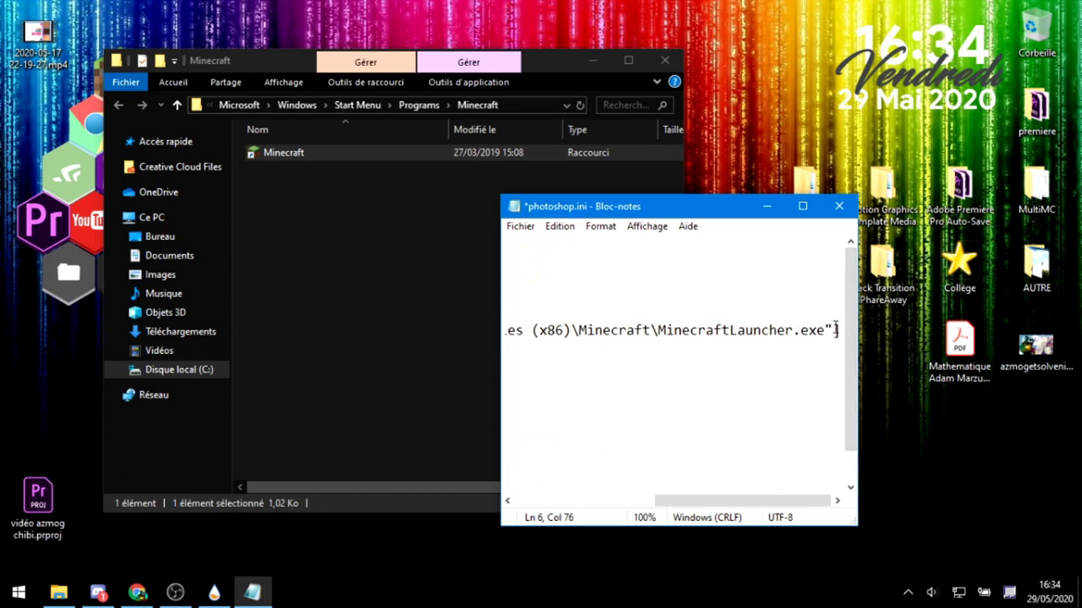
Review the edited LeftMouseUpAction path and the ImageName line in photoshop.ini
drag(747, 500, 646, 500)
drag(574, 330, 644, 349)
click(612, 414)
click(710, 328)
drag(598, 490, 640, 450)
click(639, 451)
scroll(533, 414, up, 1)
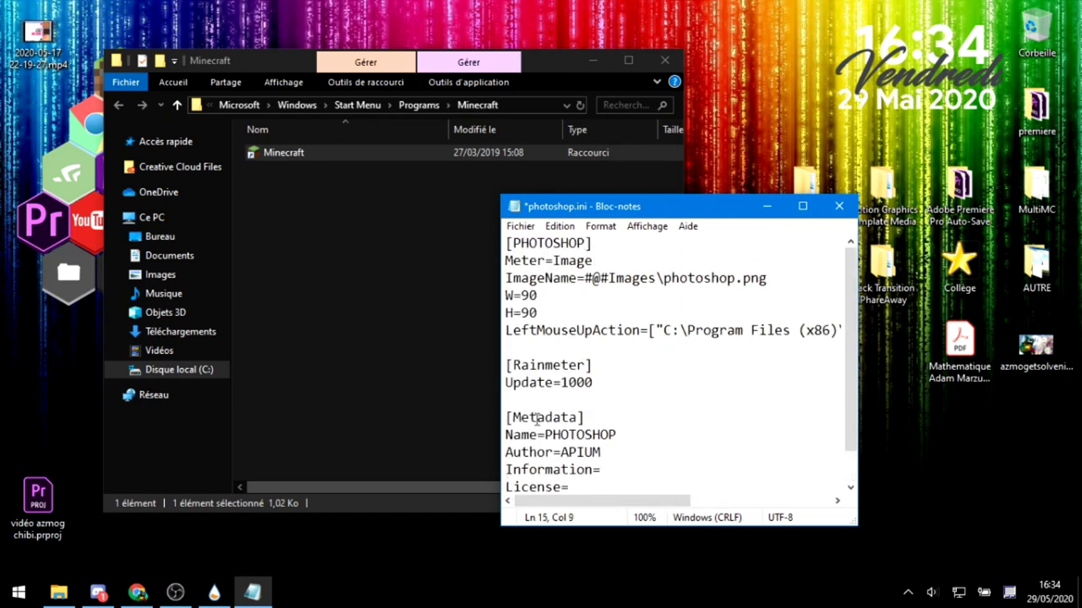
drag(618, 266, 686, 469)
click(686, 469)
drag(504, 279, 724, 279)
click(727, 279)
Close the Minecraft folder window and save photoshop.ini
click(664, 60)
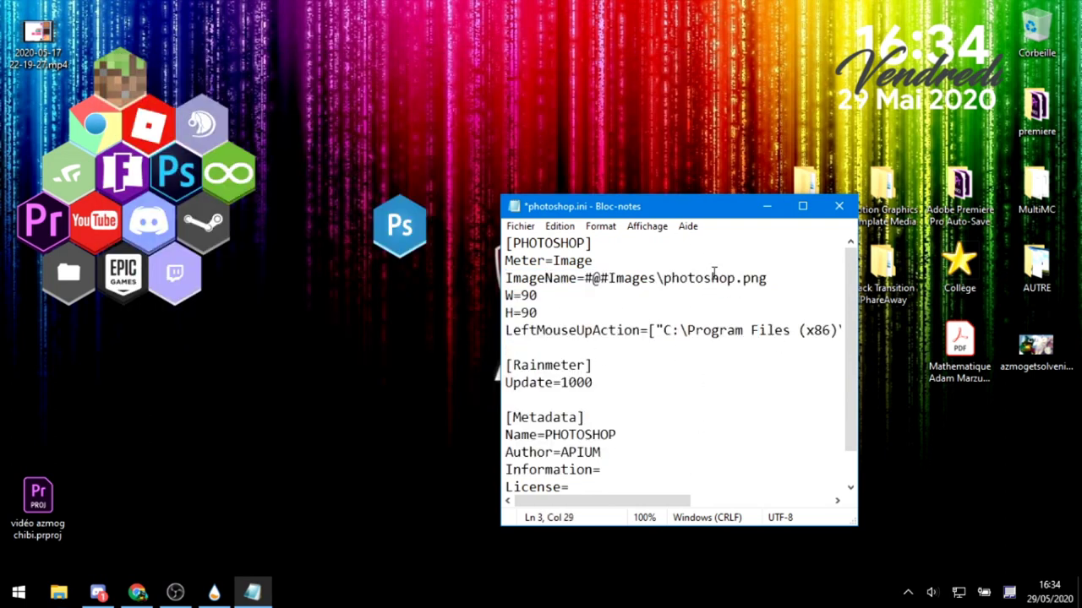
click(520, 226)
click(595, 298)
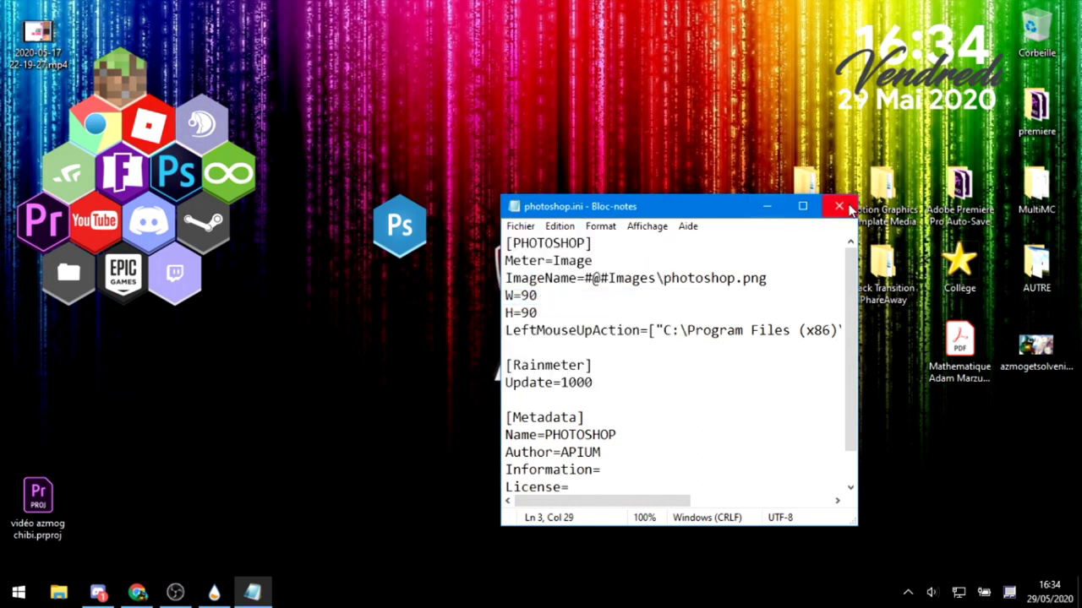
Close the photoshop.ini file and refresh the Photoshop hexagon skin on the desktop
click(839, 206)
drag(458, 179, 626, 389)
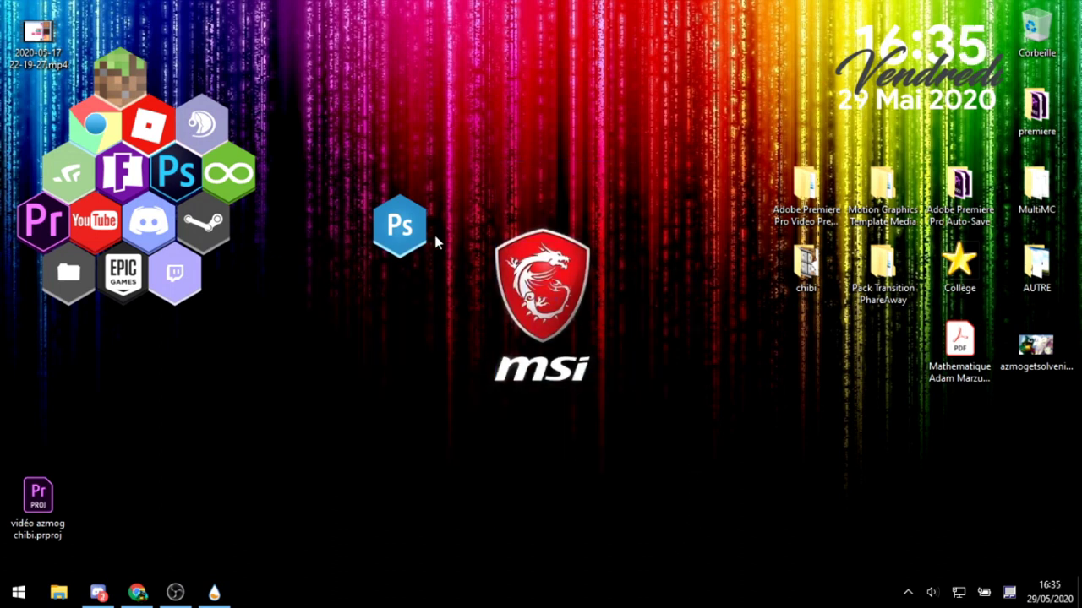
right_click(398, 229)
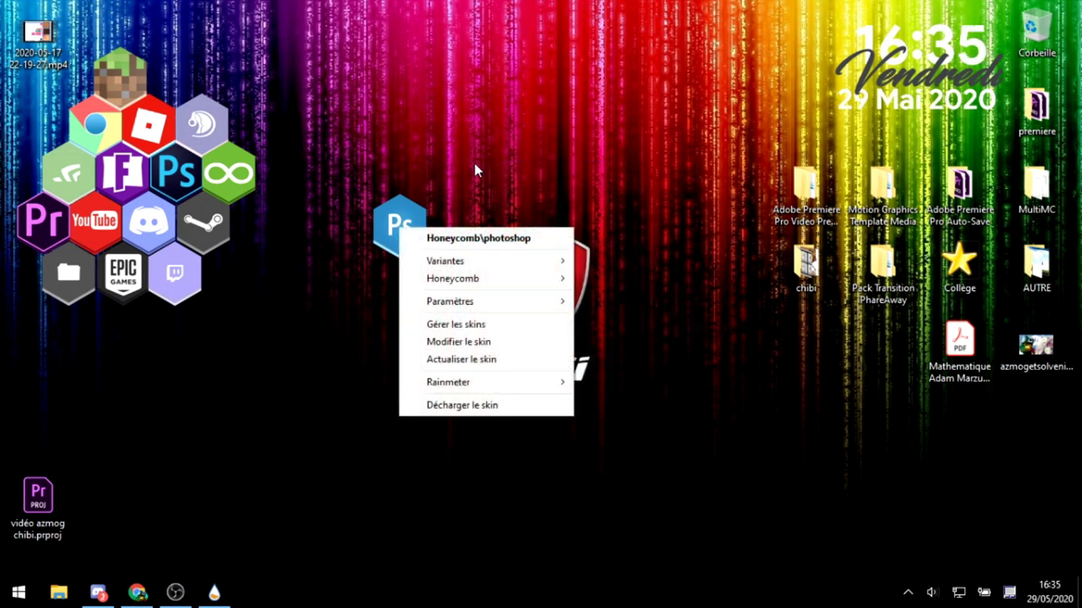
click(249, 169)
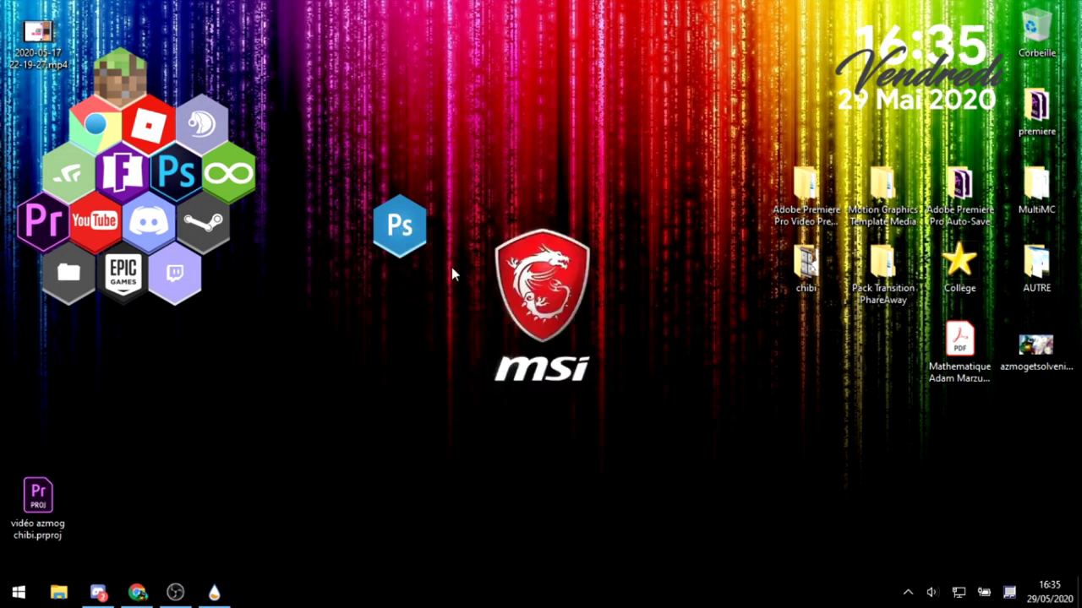
right_click(396, 222)
click(436, 351)
Test the Photoshop hexagon by launching Minecraft Launcher from it, and close the launcher
click(411, 240)
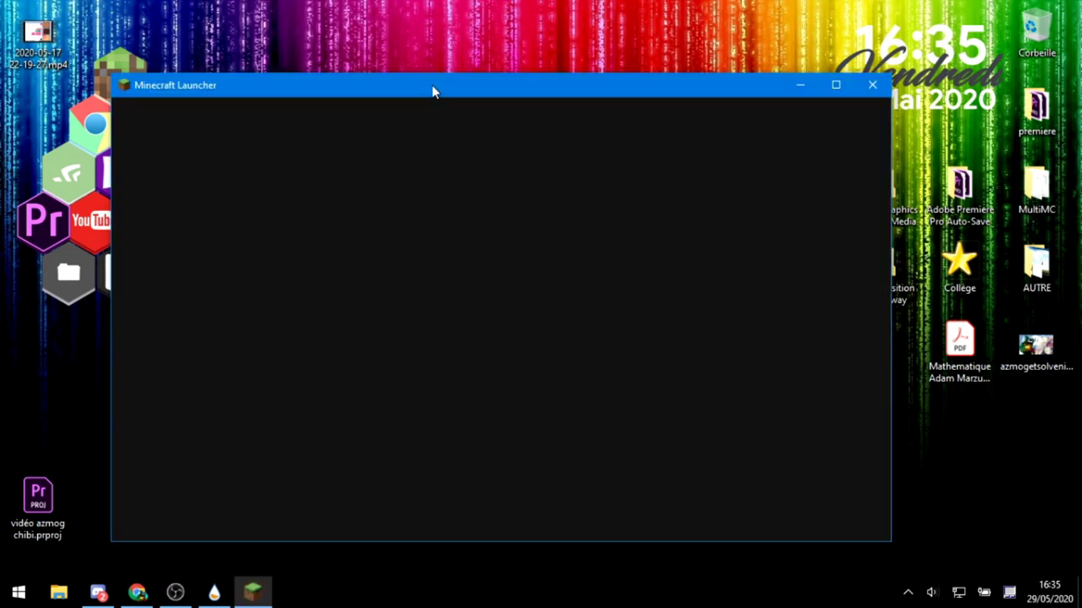
drag(433, 91, 410, 24)
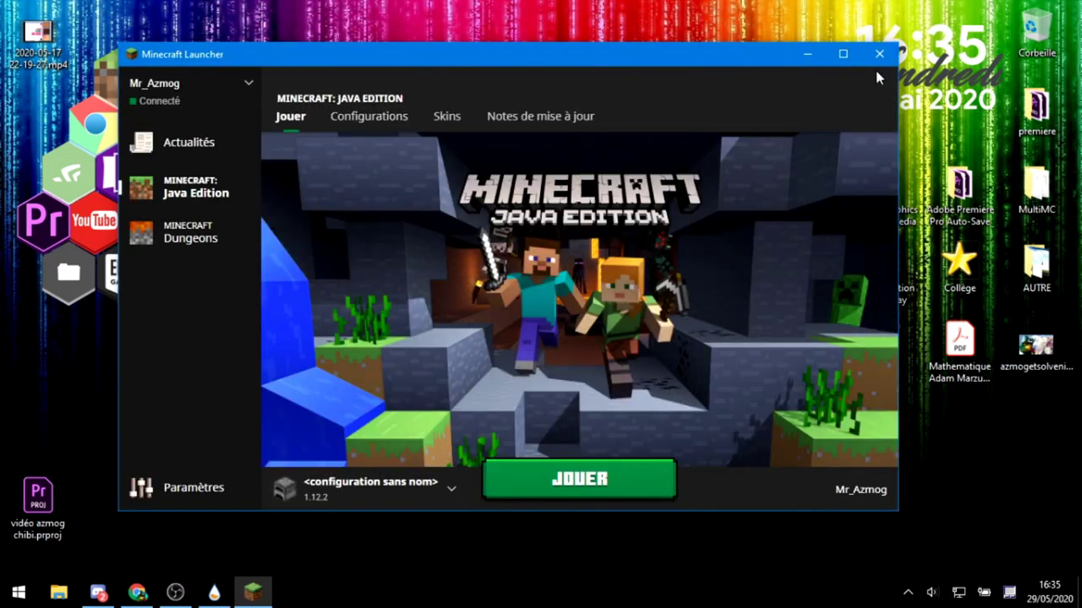
click(878, 53)
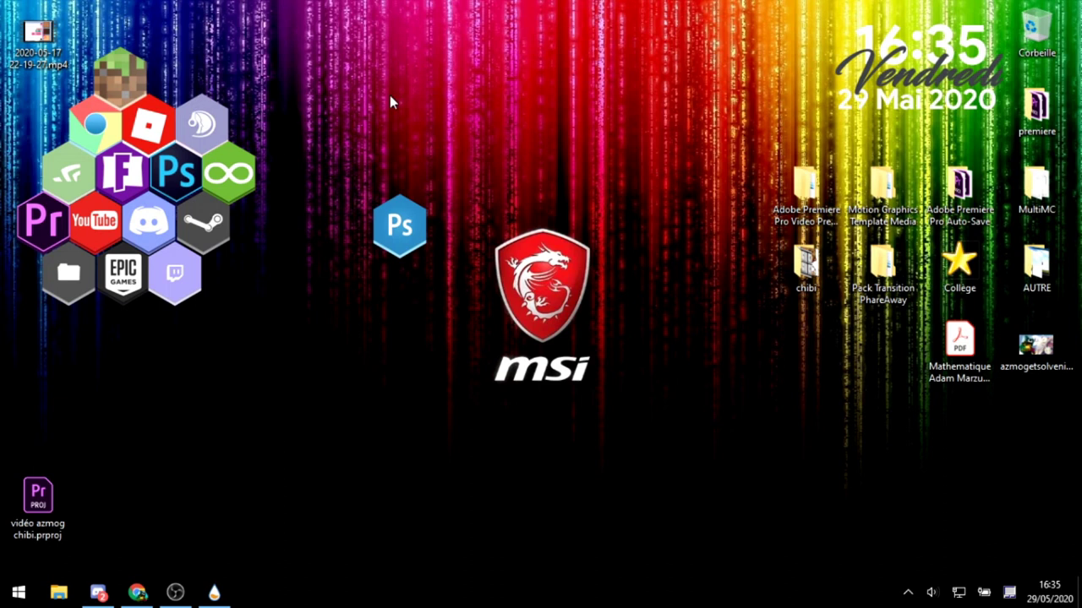
drag(742, 222, 805, 190)
click(796, 415)
mouse_move(761, 311)
mouse_down()
mouse_move(702, 160)
mouse_move(834, 331)
mouse_move(767, 159)
mouse_up()
drag(686, 237, 751, 333)
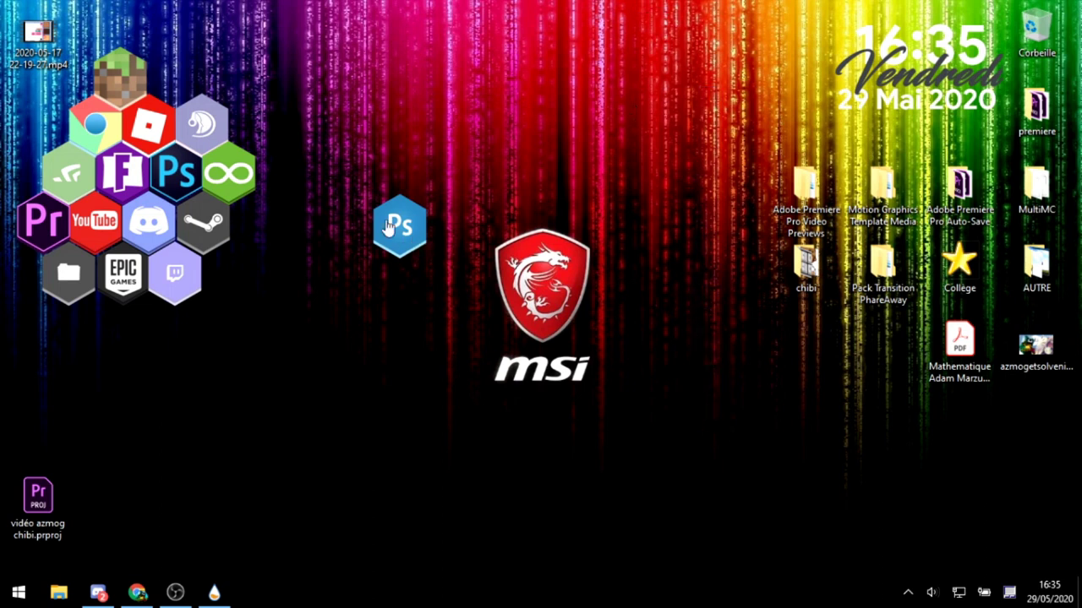
Unload the Photoshop hexagon skin from the desktop
right_click(410, 228)
click(427, 162)
right_click(409, 225)
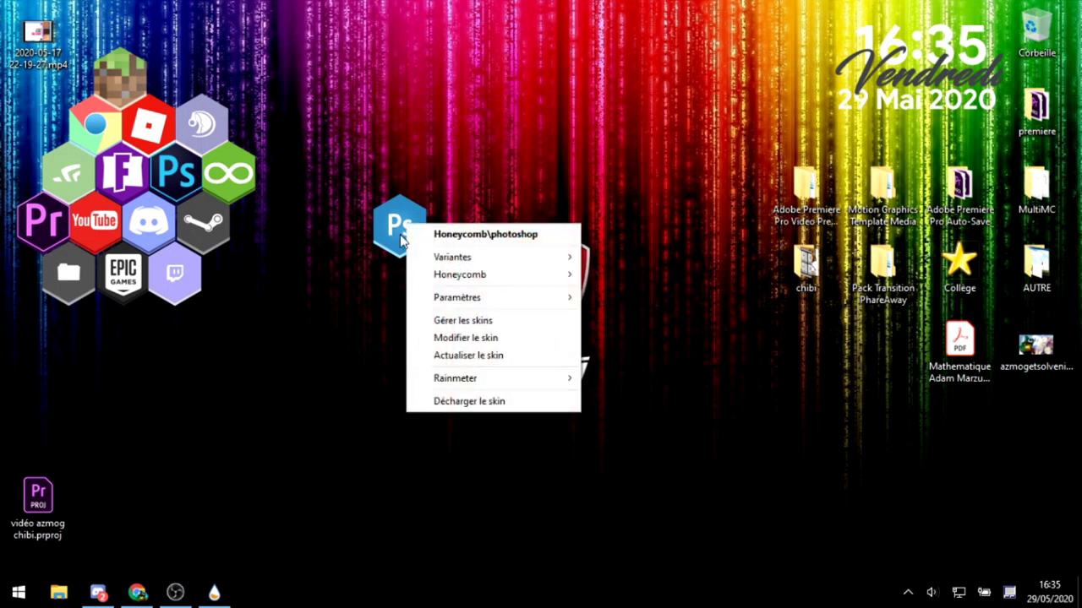
click(472, 402)
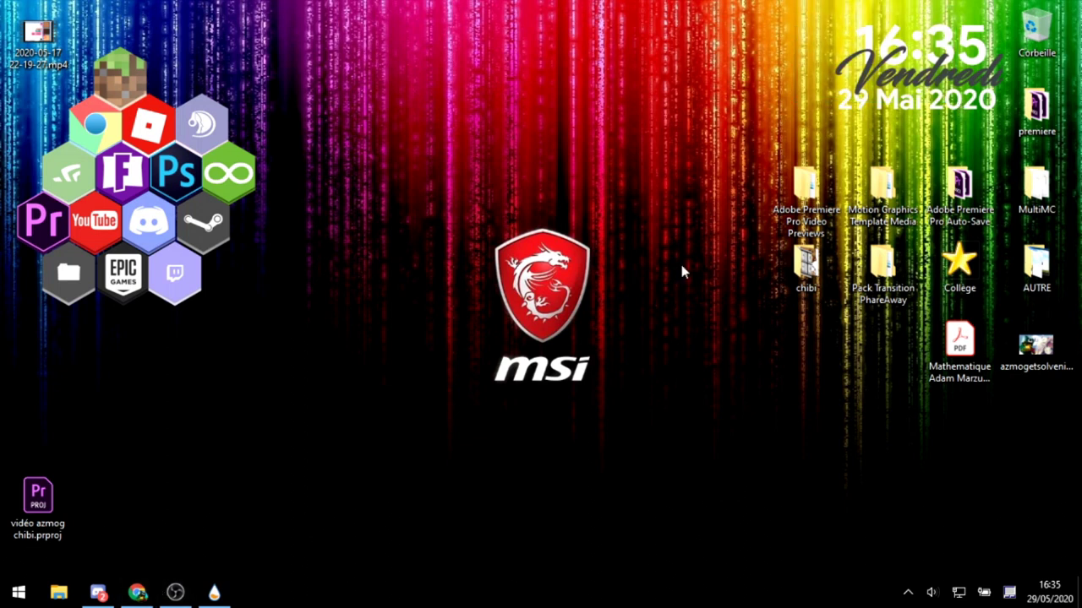
Switch to the Rainmeter skin manager over the browser and collapse the photoshop and Honeycomb folders in the skin list
click(138, 593)
click(214, 594)
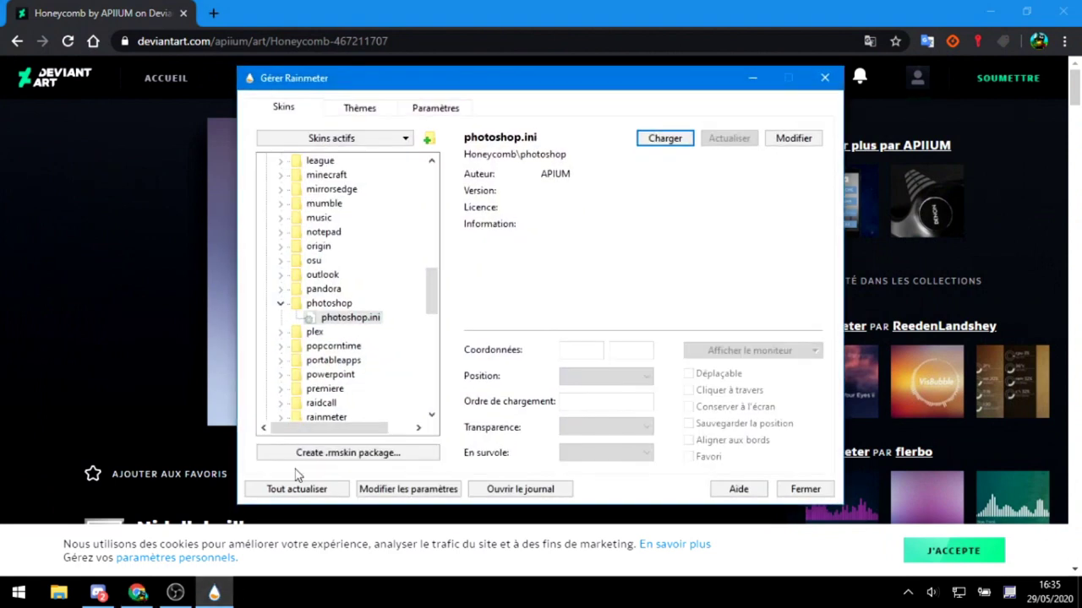
double_click(308, 304)
scroll(317, 287, up, 10)
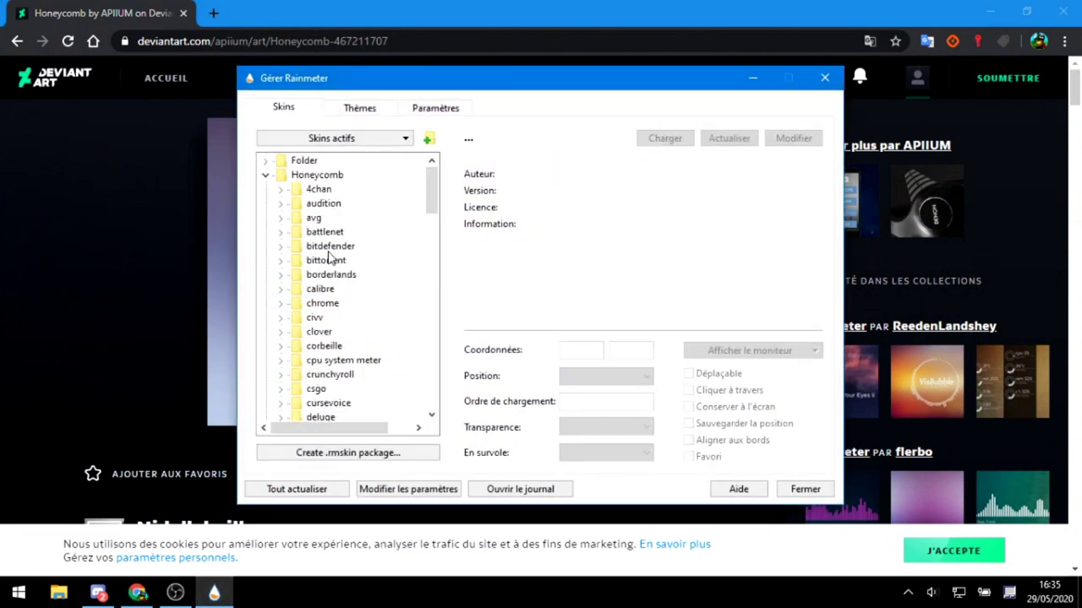
double_click(318, 176)
click(297, 247)
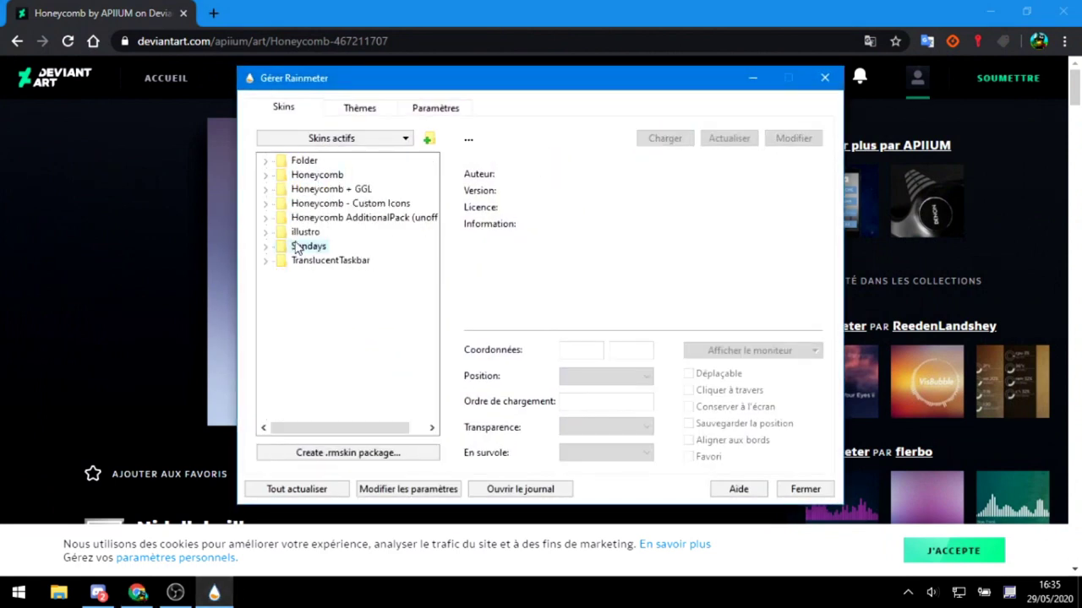
Look inside the illustro and Sundays skin folders, leaving both collapsed
double_click(303, 234)
double_click(304, 233)
double_click(294, 247)
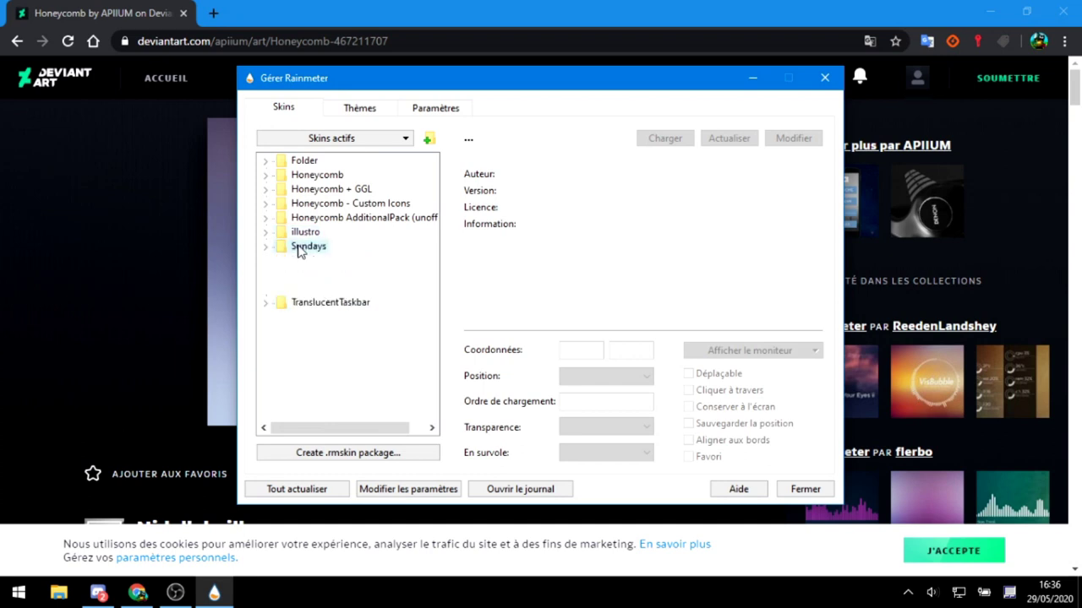
double_click(297, 245)
Search Google in the browser for "sunday rainmetter" and open the DeviantArt page for Sundays Rainmeter Suite v1.9.1
click(301, 61)
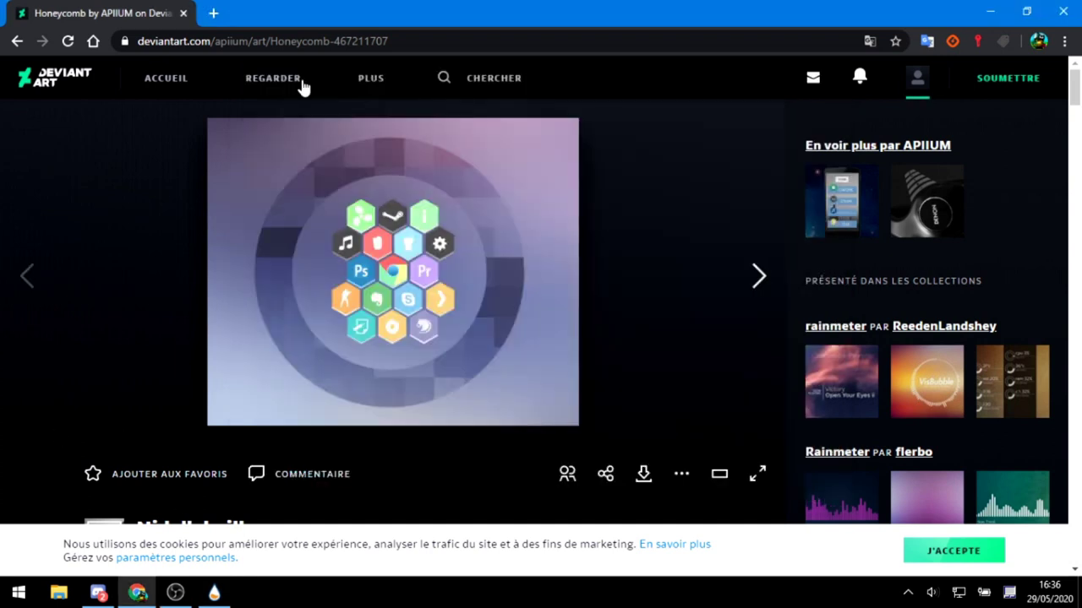
click(358, 39)
text(sunda)
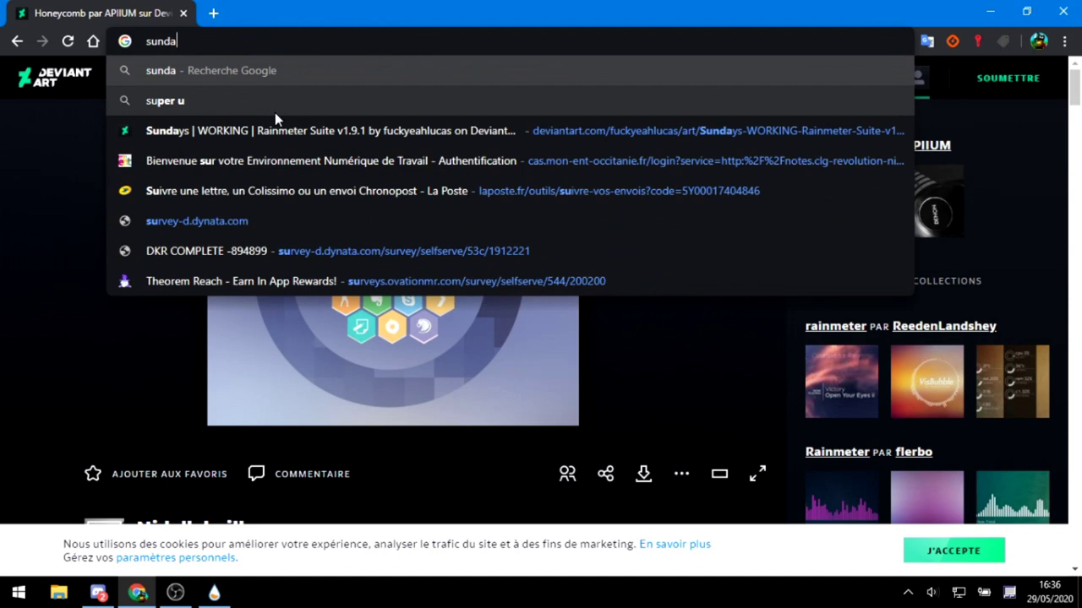
text(y rainmetter)
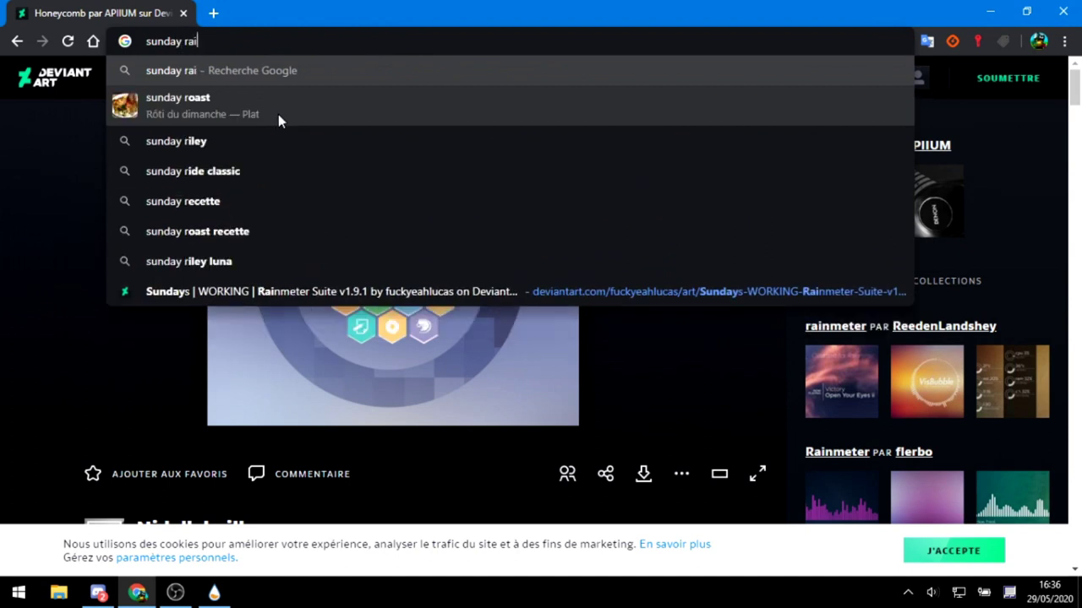
key(Return)
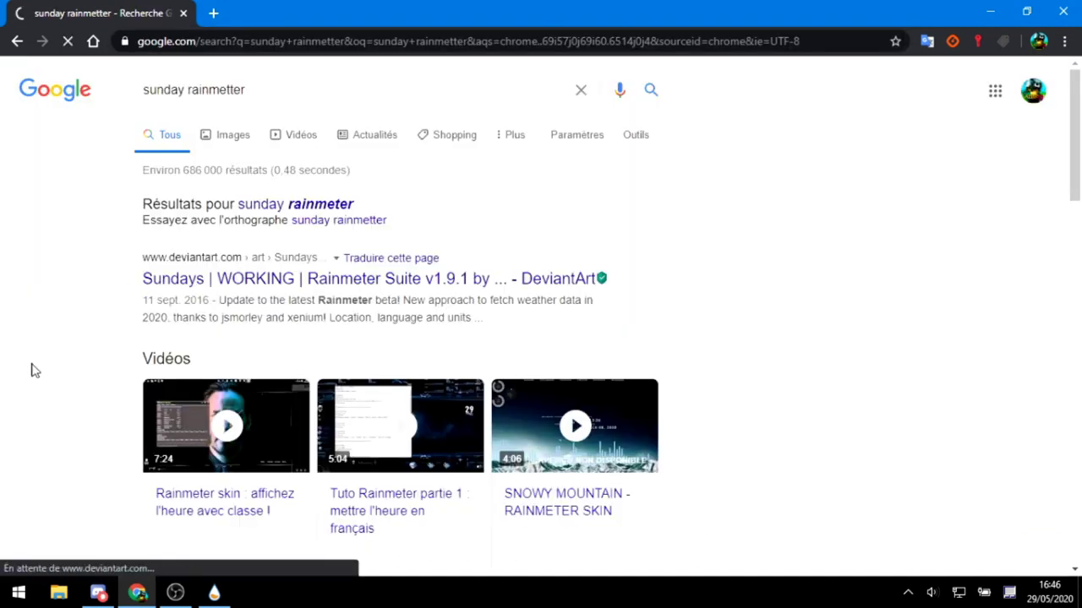
click(482, 279)
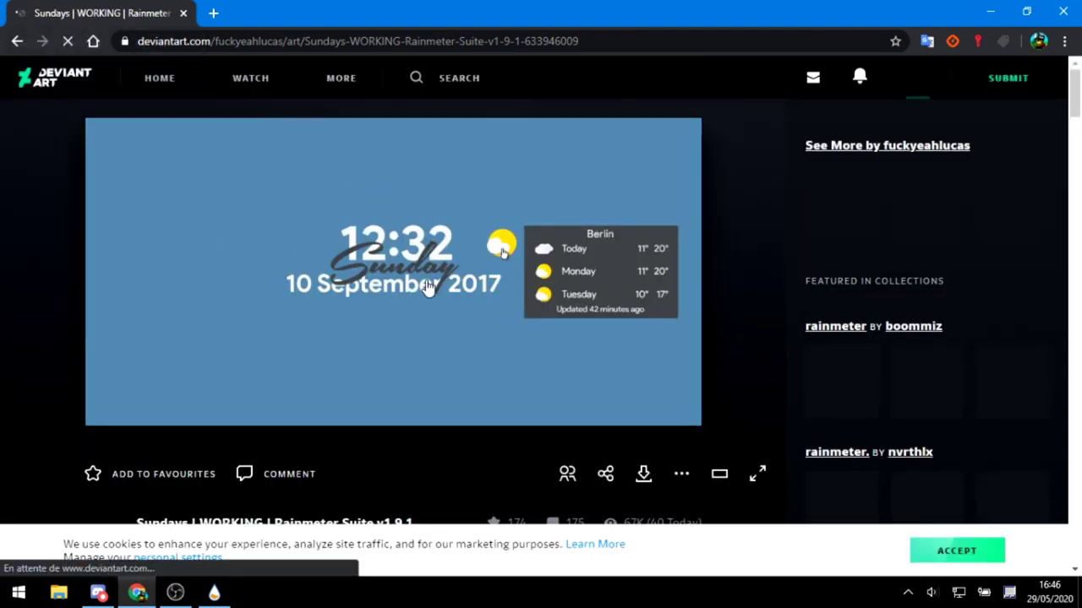
Download the Sundays .rmskin package from DeviantArt and install it with its included skins loaded
drag(483, 13, 624, 1)
scroll(428, 435, down, 1)
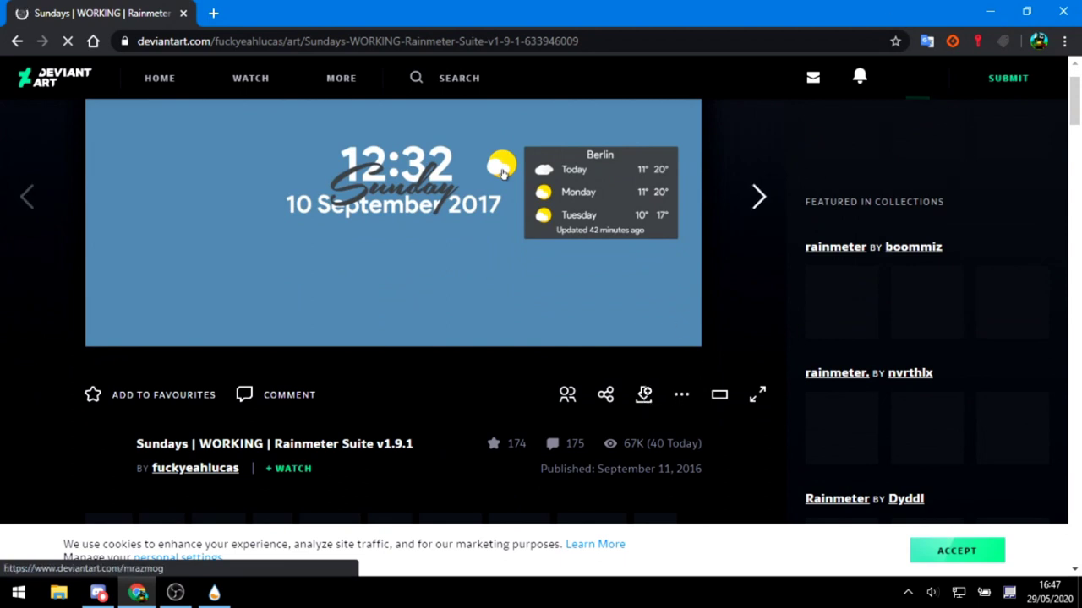
click(643, 395)
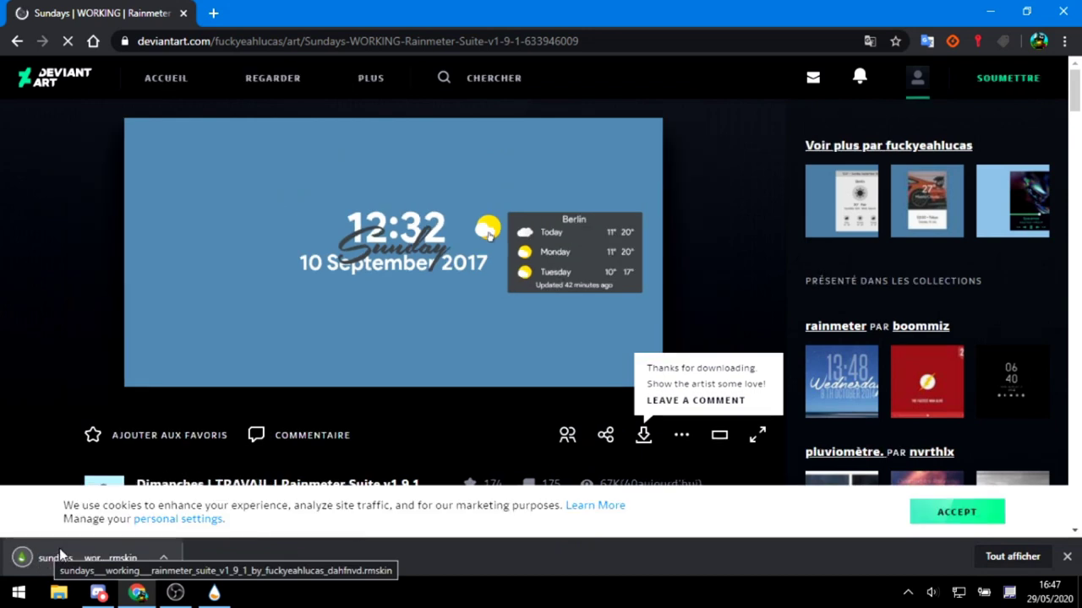
click(60, 561)
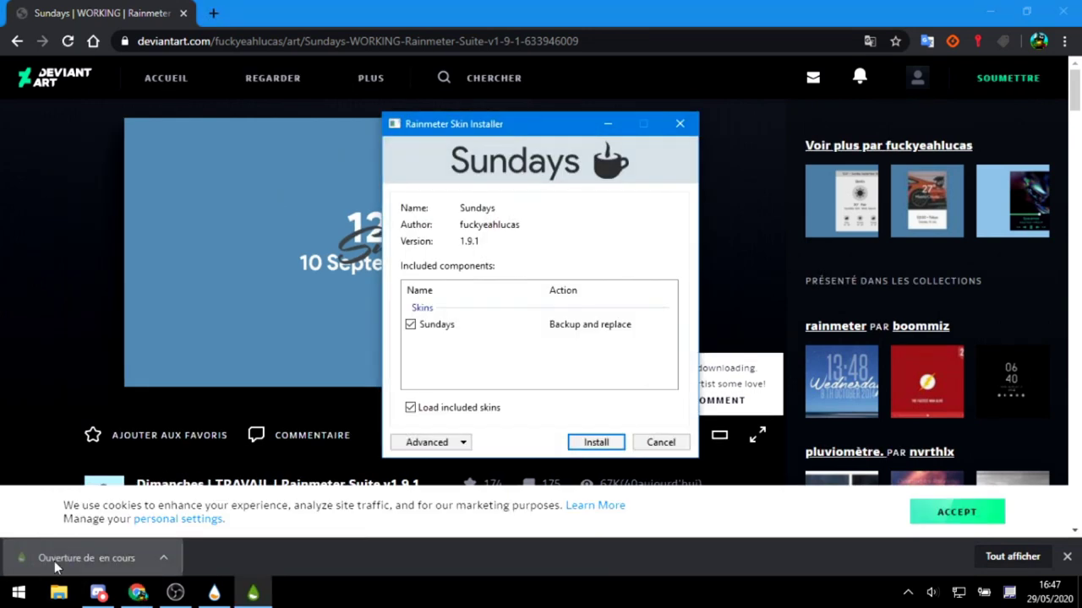
click(607, 444)
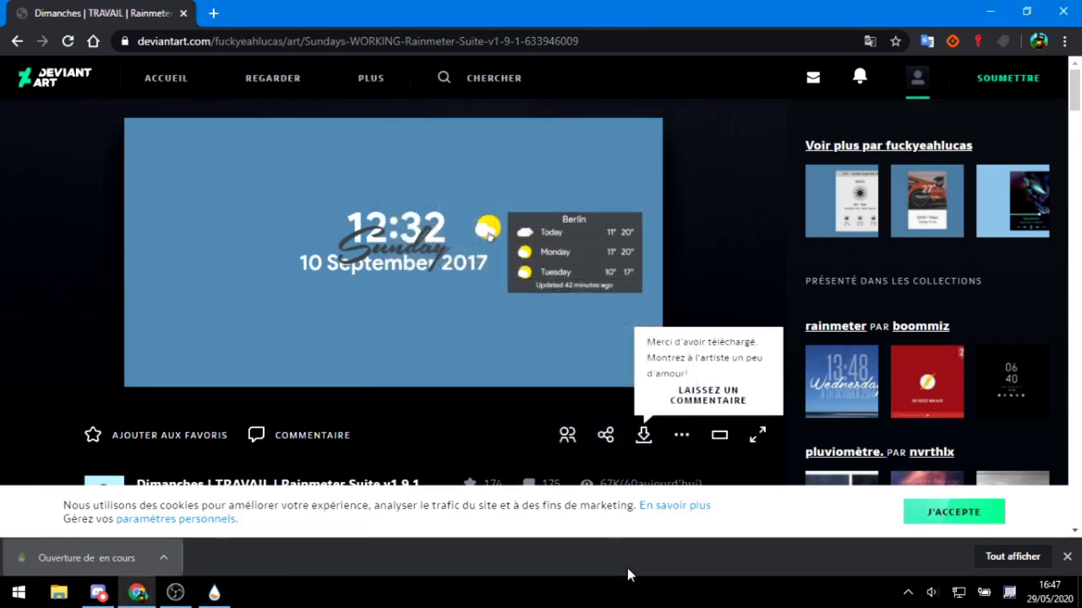
Close the browser and refresh all skins in the Rainmeter manager
click(1067, 8)
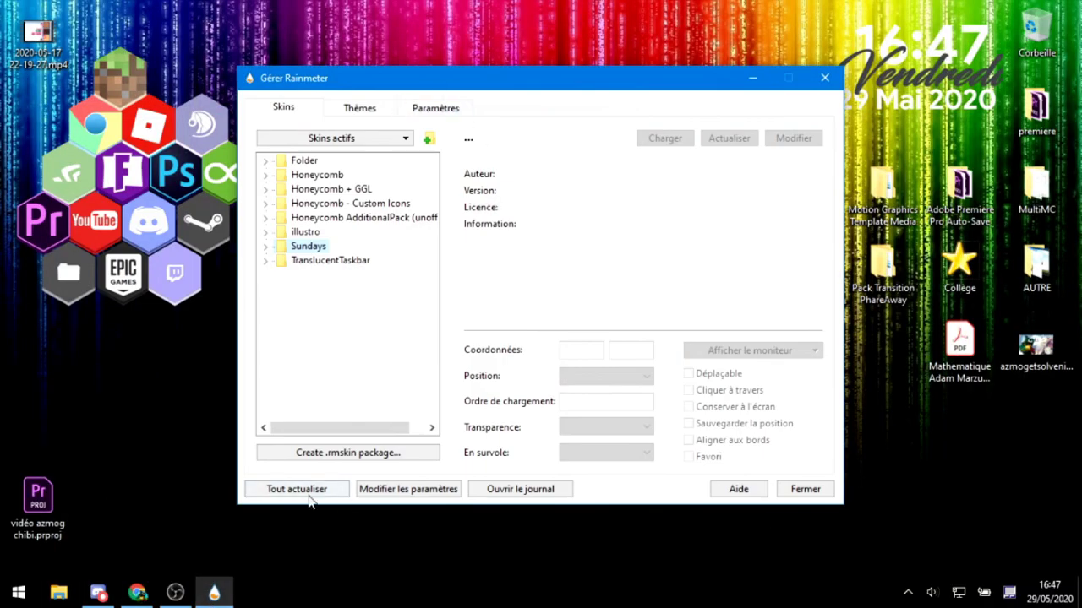
click(308, 495)
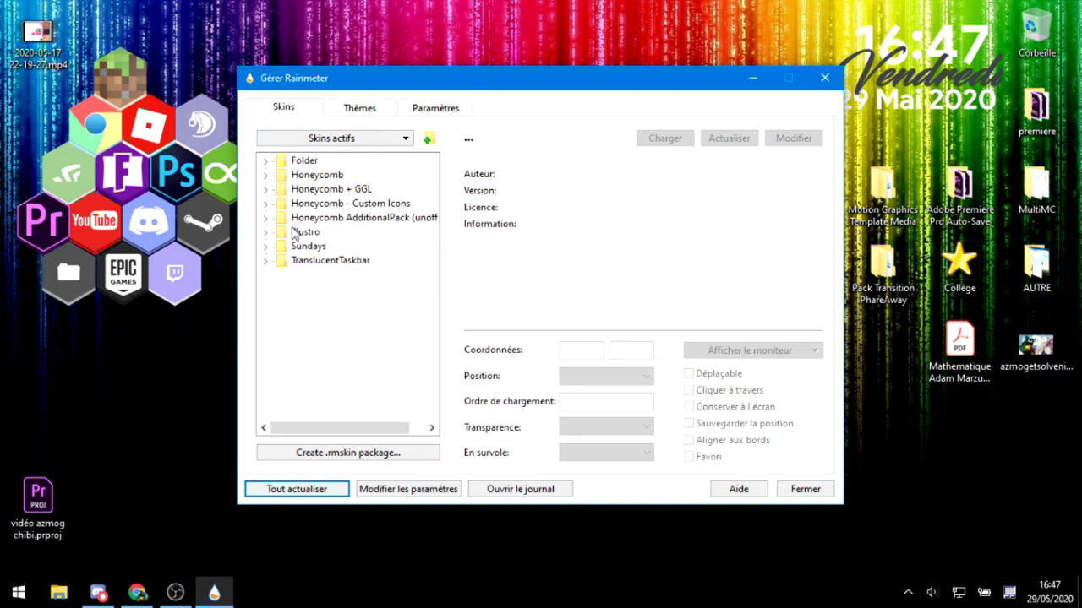
drag(362, 80, 371, 52)
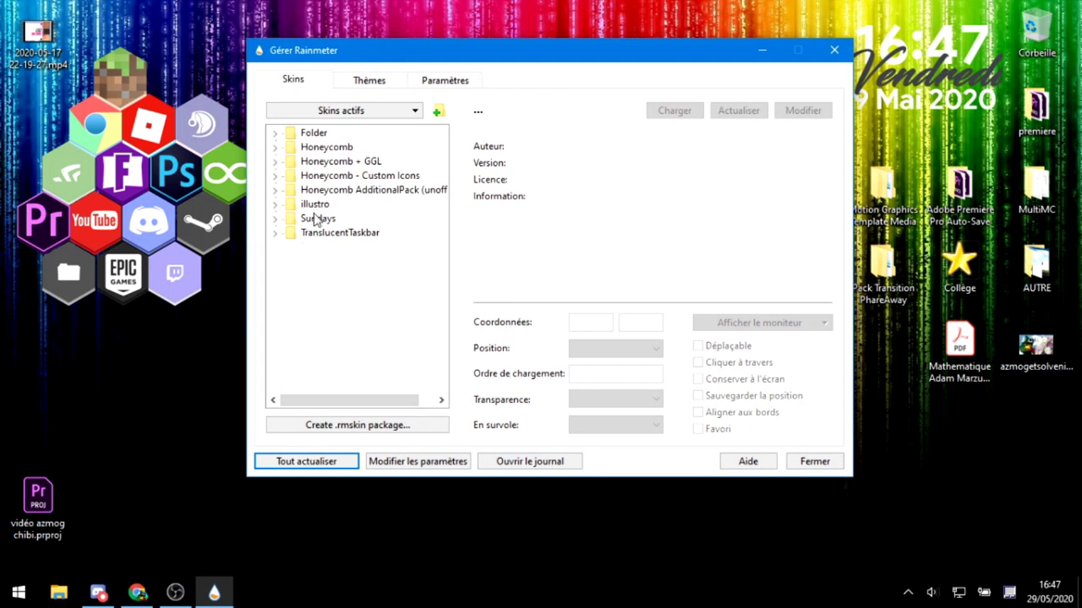
Load Sundays Suite.ini from the Sundays folder to preview it on the desktop, and unload it again
double_click(322, 219)
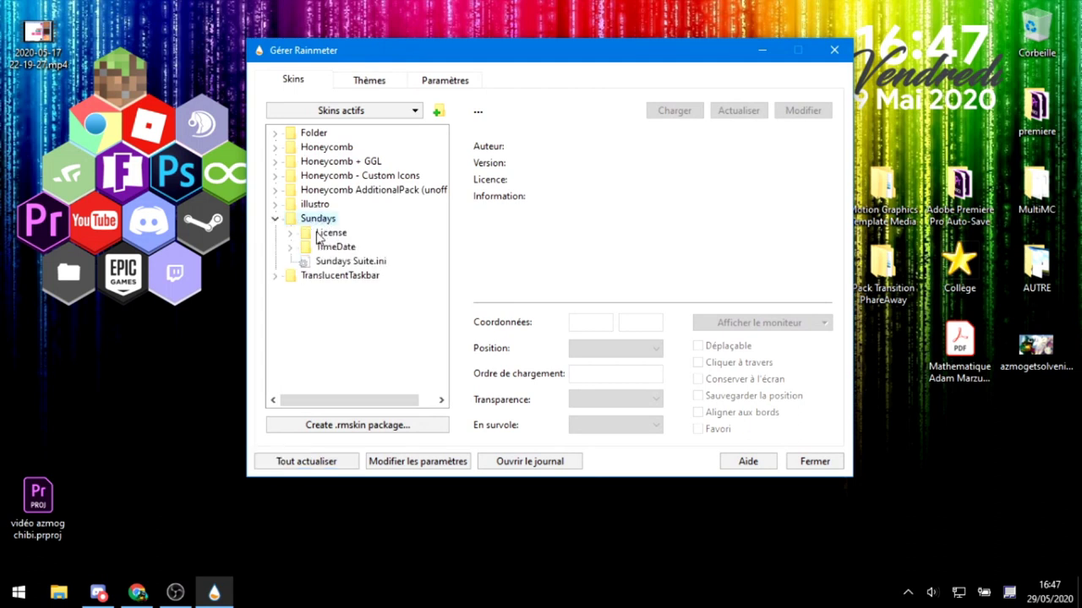
click(321, 263)
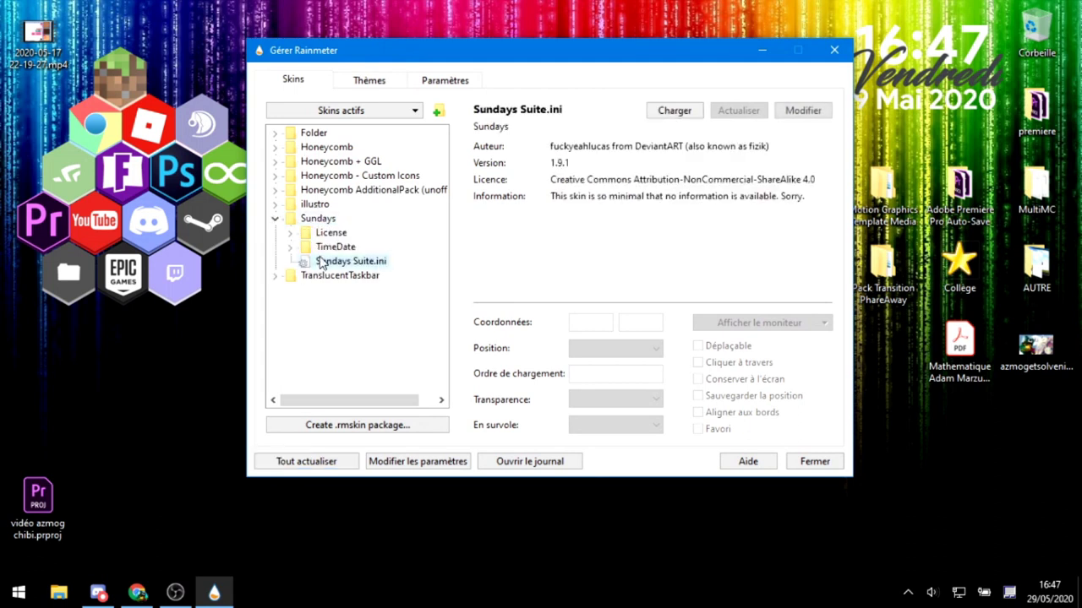
click(674, 111)
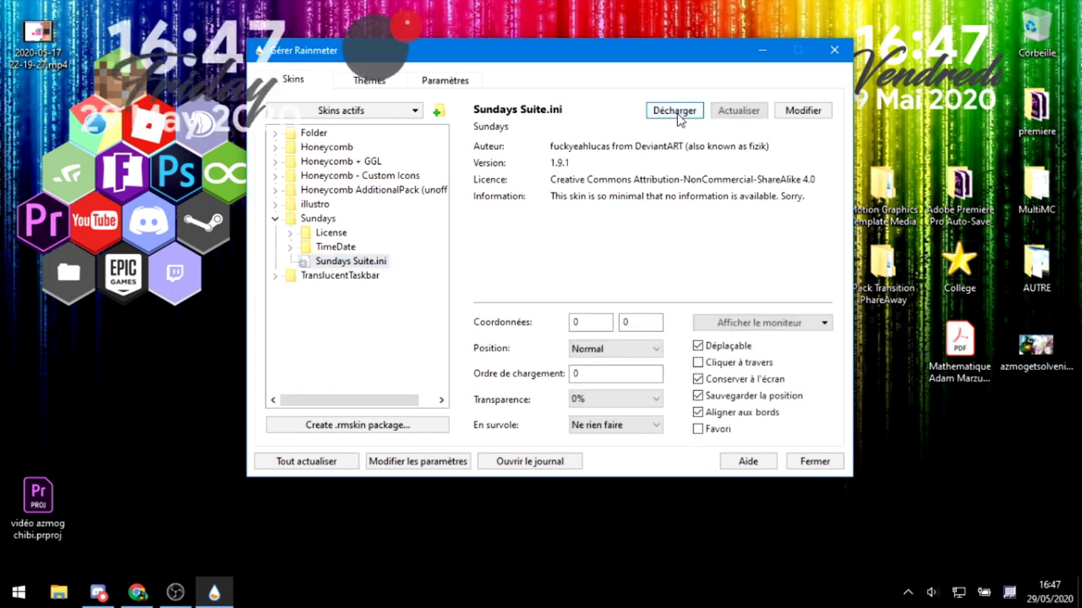
click(176, 59)
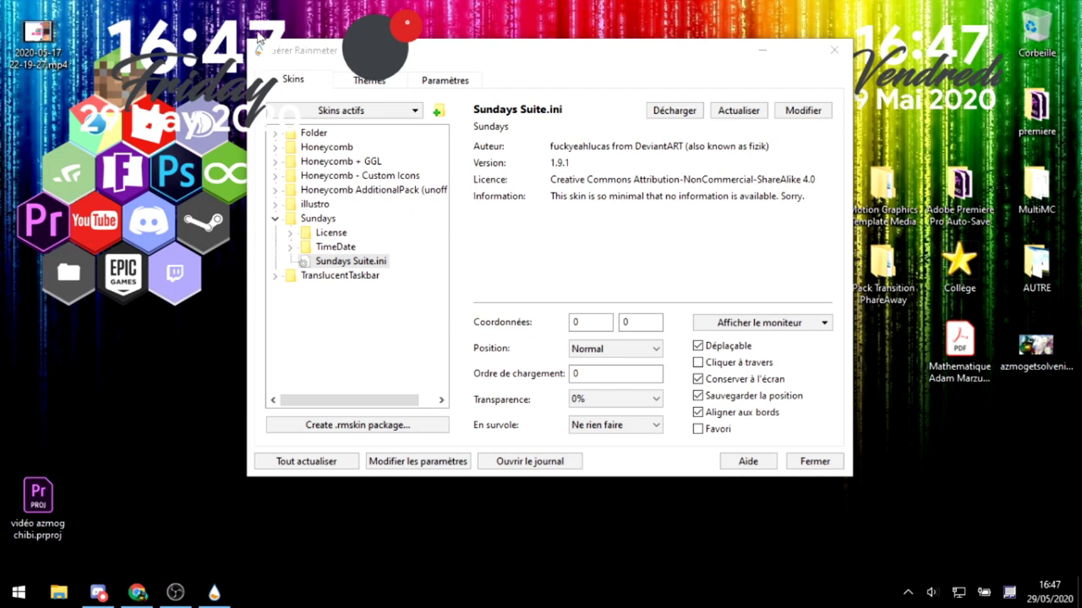
click(676, 111)
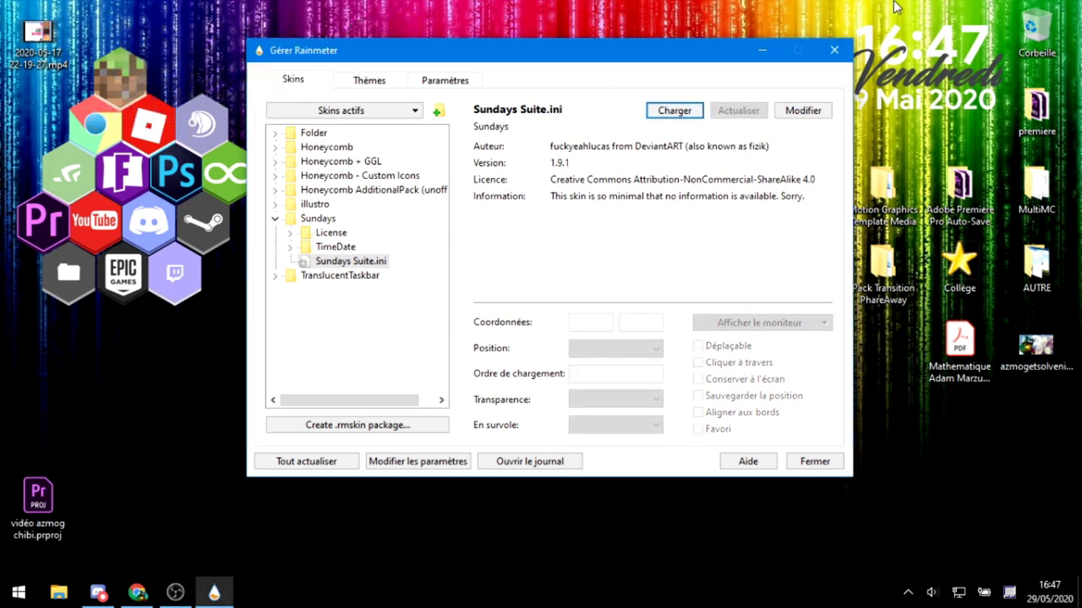
click(919, 14)
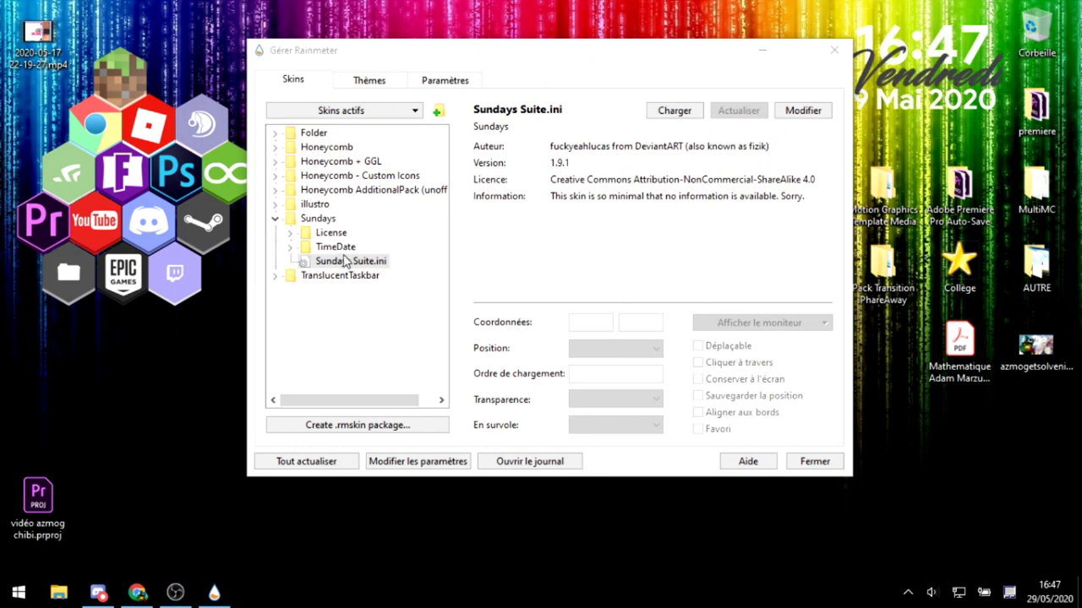
Compare Sundays Suite.ini with SundaysTimeDate.ini and select SundaysTimeDate.ini in the TimeDate folder to view its settings
double_click(341, 251)
click(344, 262)
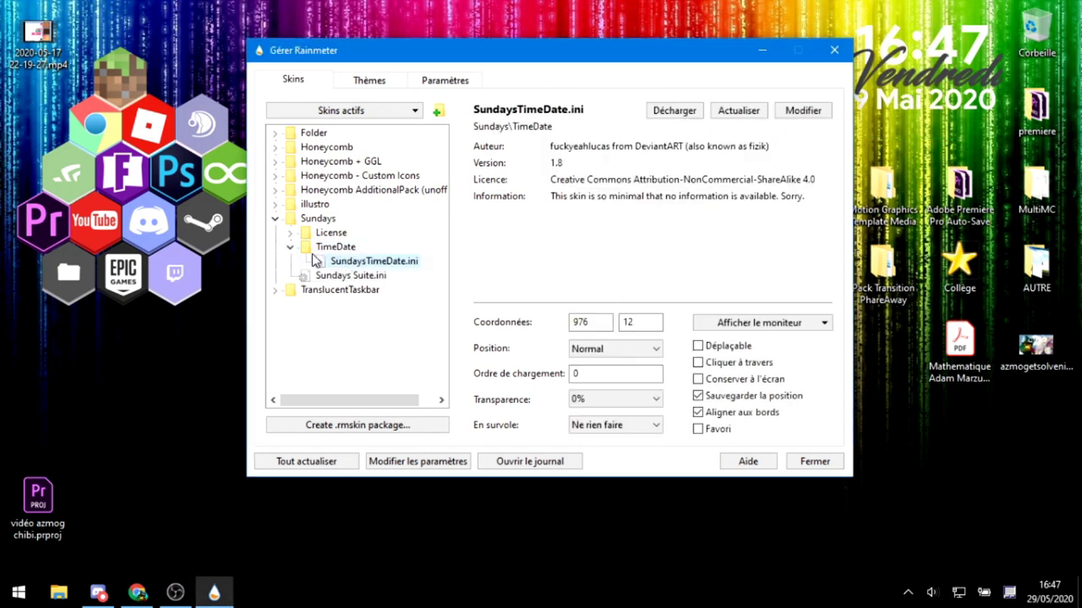
double_click(314, 249)
click(347, 262)
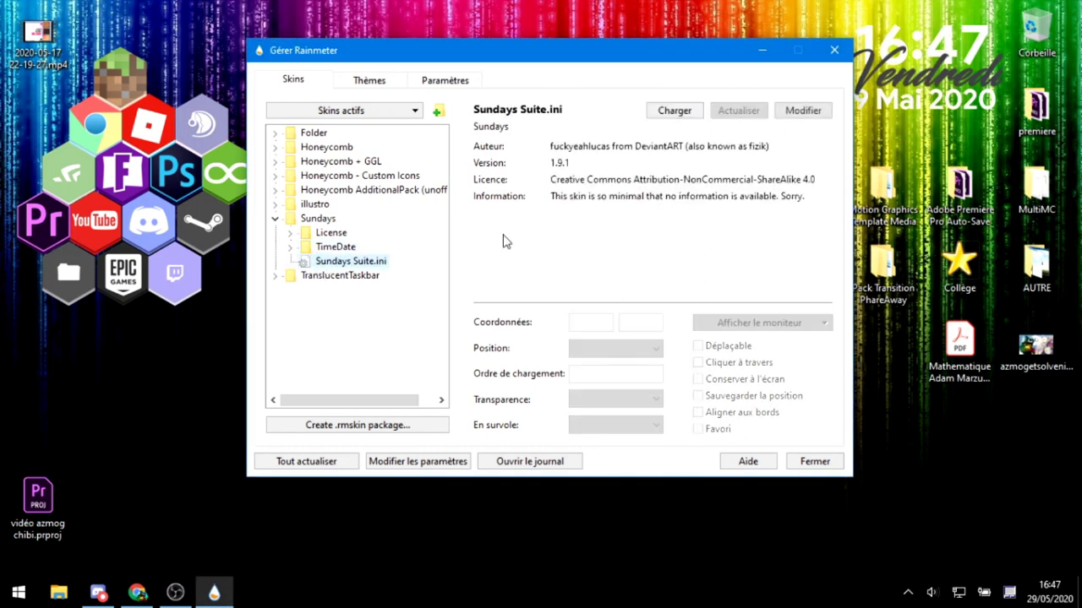
double_click(348, 249)
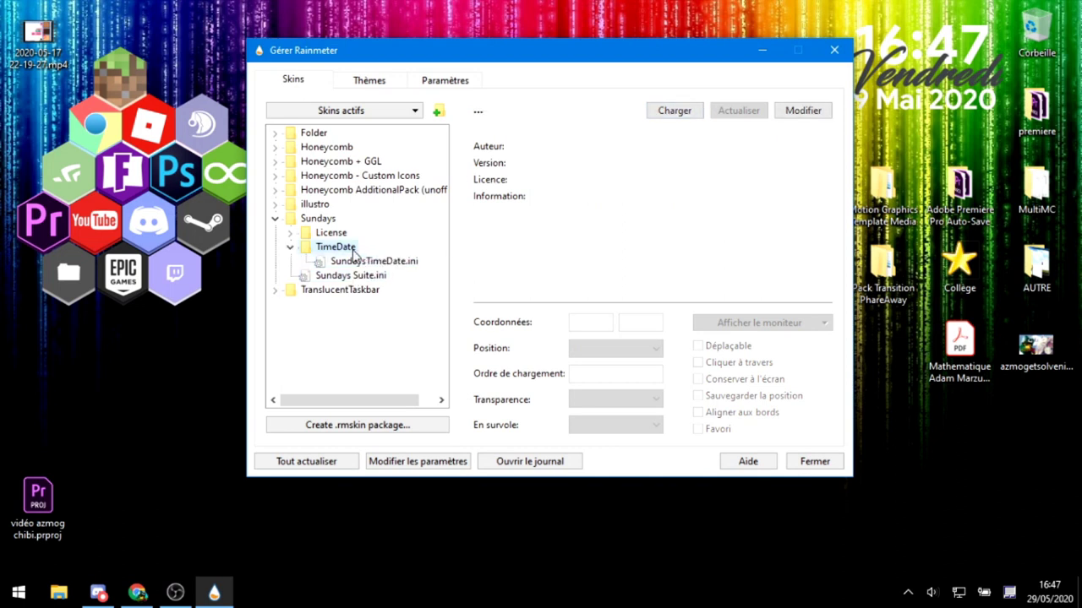
click(349, 262)
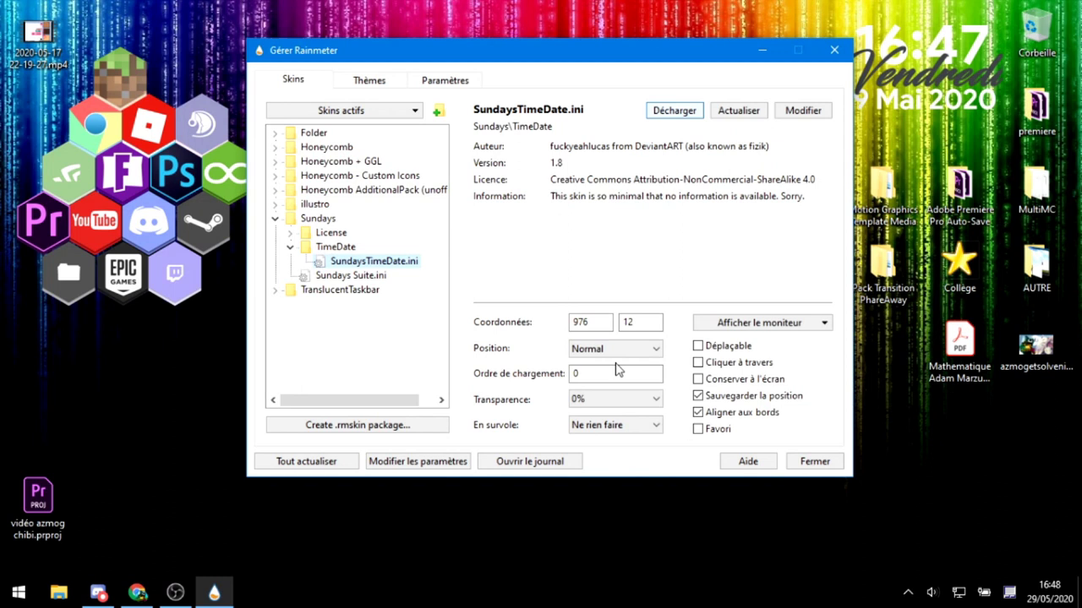
Unload SundaysTimeDate.ini and load it again on the desktop
click(692, 116)
click(688, 113)
click(847, 40)
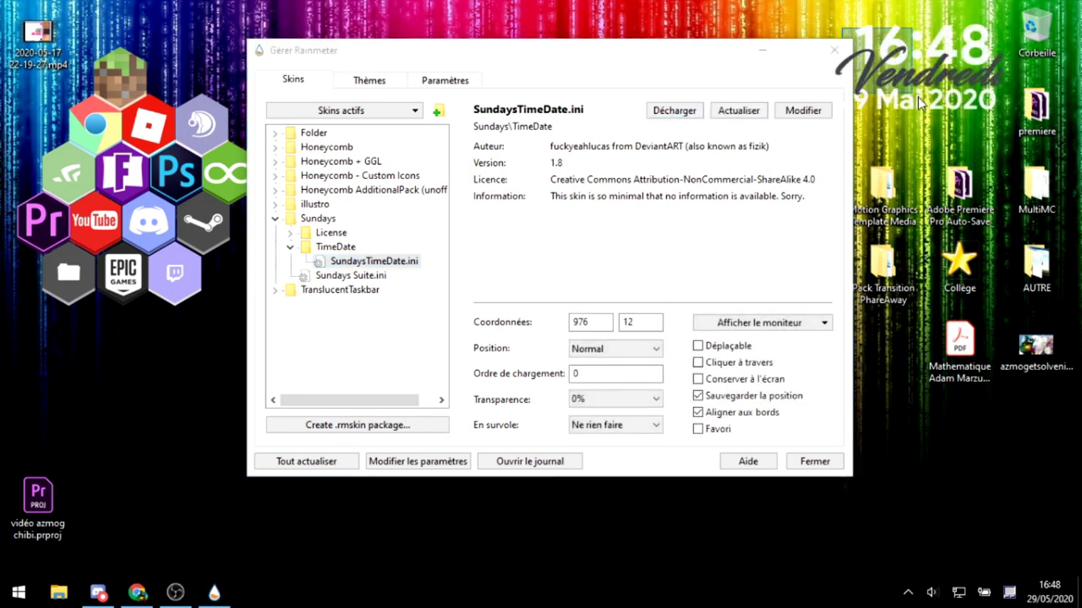
Collapse the TimeDate subfolder and the Sundays folder in the skin list
double_click(324, 246)
double_click(322, 234)
double_click(322, 234)
click(323, 248)
click(823, 14)
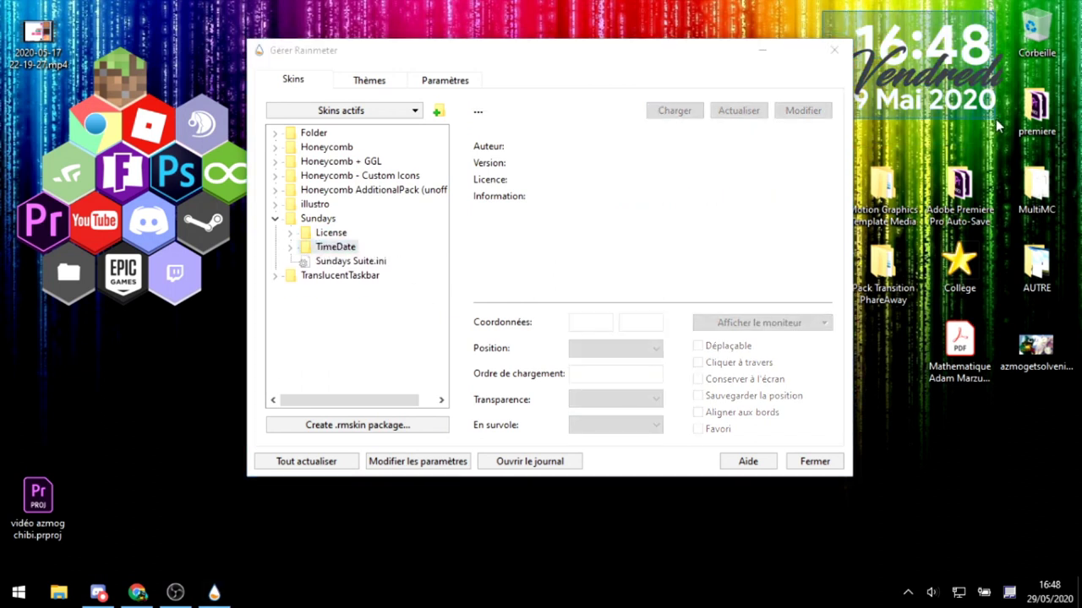
mouse_move(831, 38)
mouse_down()
mouse_move(965, 143)
mouse_move(991, 149)
mouse_move(993, 119)
mouse_move(904, 76)
mouse_move(839, 21)
mouse_up()
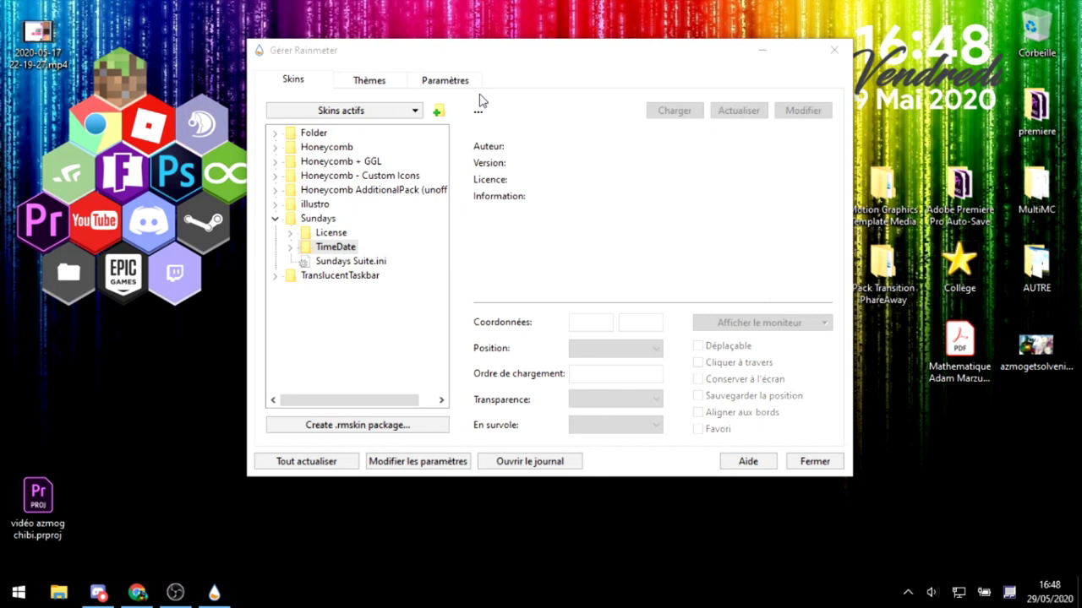
click(326, 222)
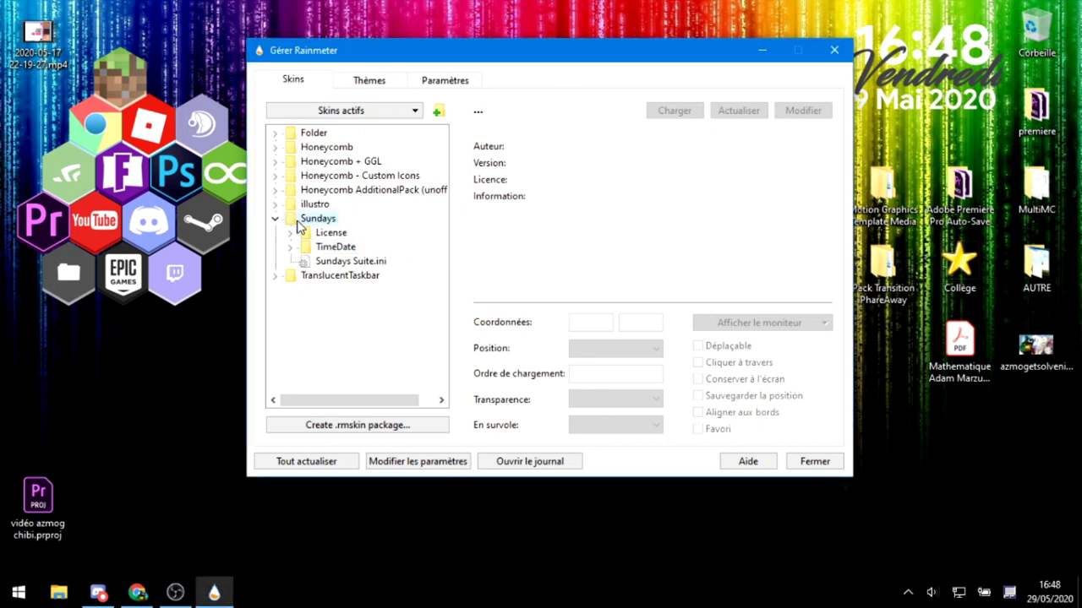
double_click(298, 223)
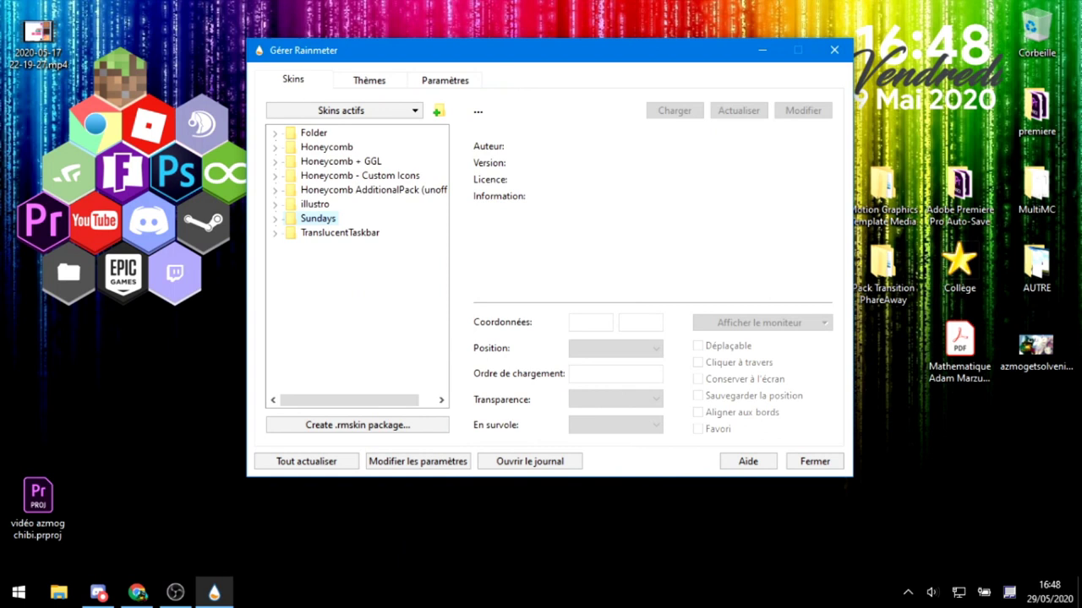
click(755, 542)
drag(788, 529, 933, 524)
drag(857, 493, 218, 480)
drag(188, 477, 710, 487)
drag(954, 507, 190, 488)
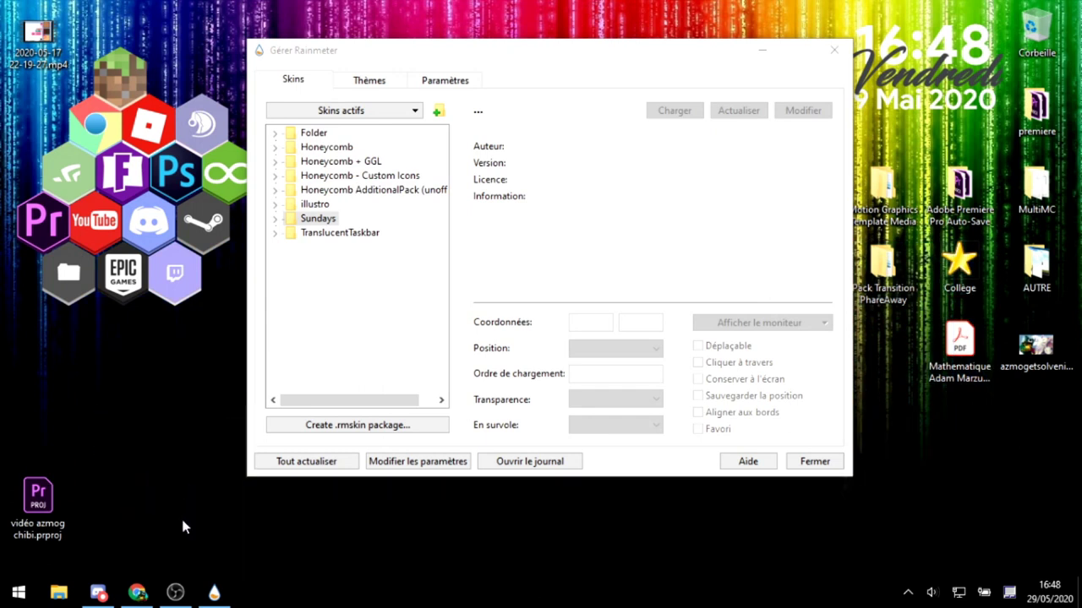
drag(173, 499, 872, 25)
click(870, 21)
click(98, 592)
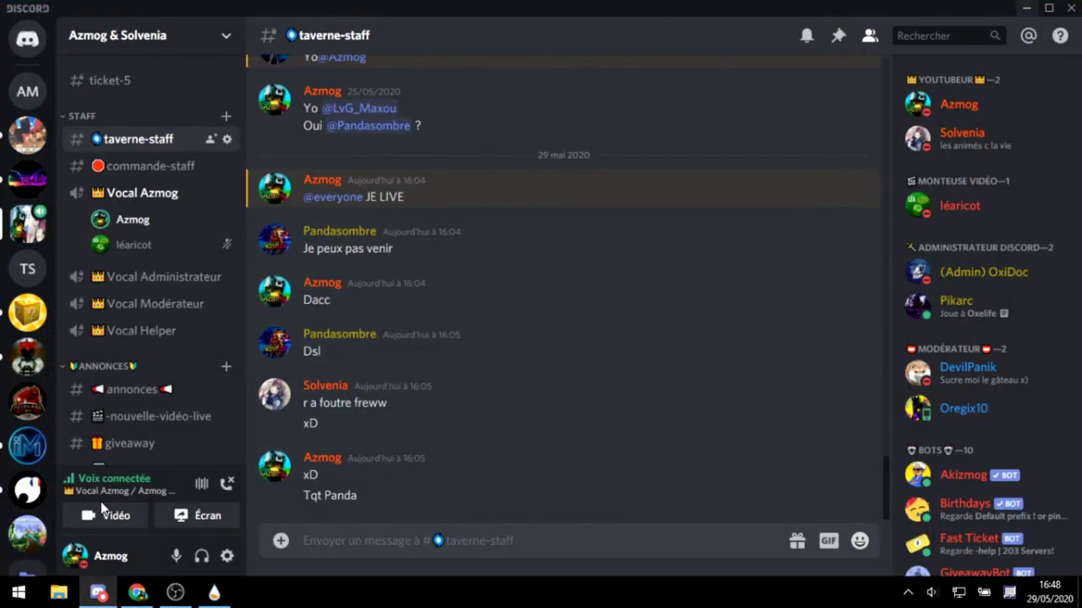
click(98, 595)
Switch to Chrome, search Google for "trancelusent task bar rainmeter", and open the TranslucentTaskbar 1.2 page on DeviantArt
click(137, 592)
click(215, 12)
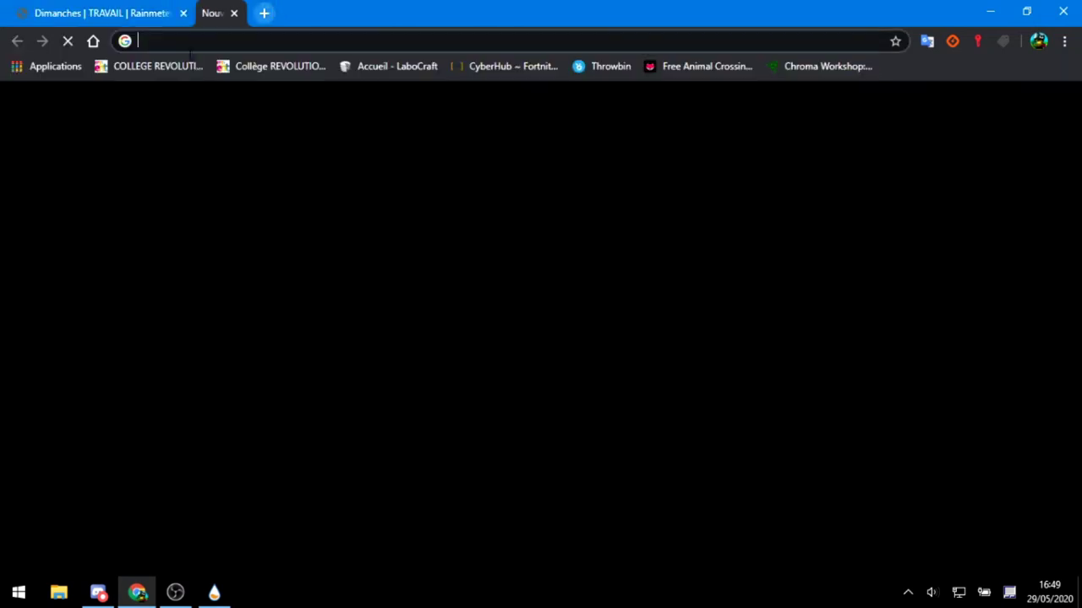
text(trancelusent task bar rainmeter)
key(Return)
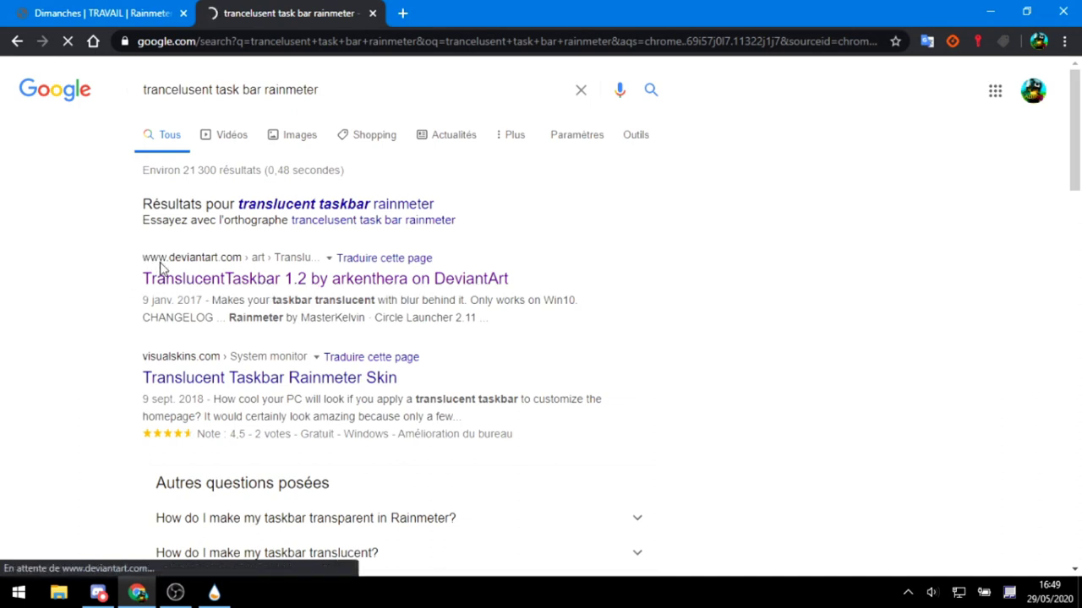
click(213, 274)
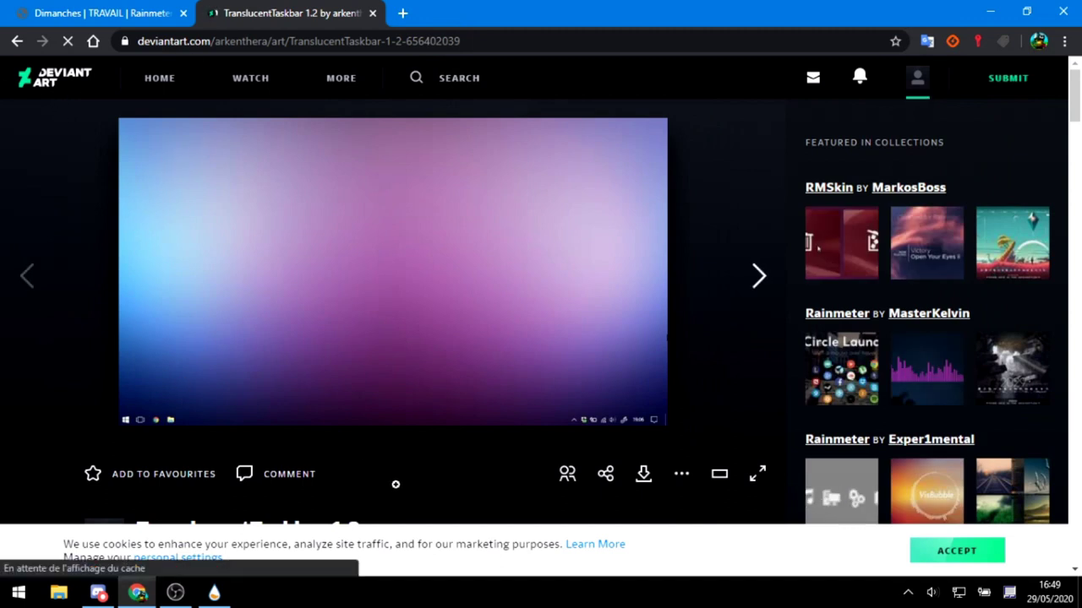
Download the TranslucentTaskbar package and open it in the Rainmeter Skin Installer, cancelling the installation
click(644, 478)
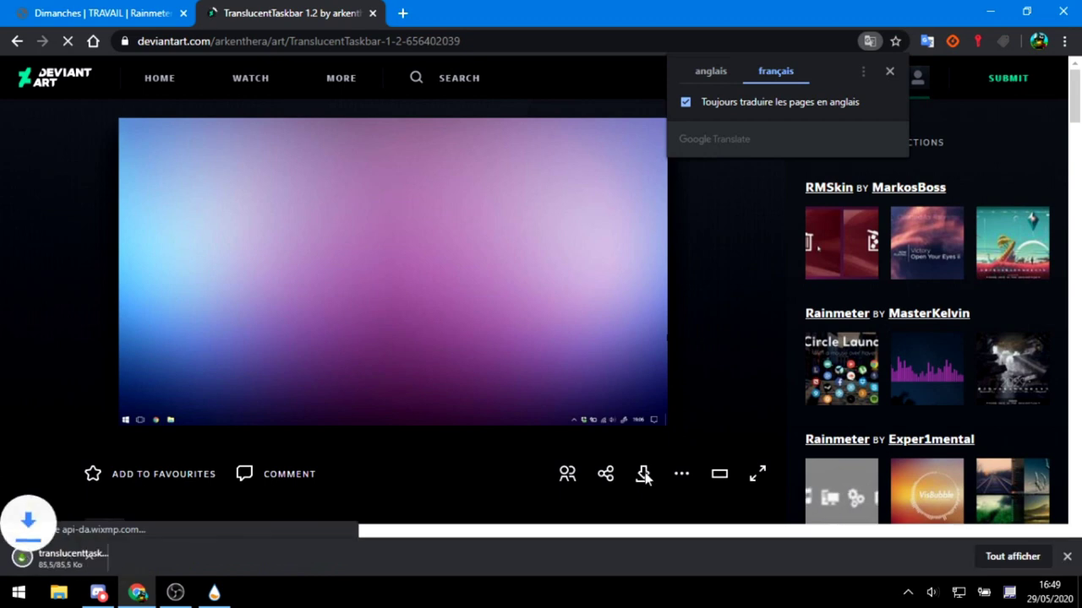
click(95, 558)
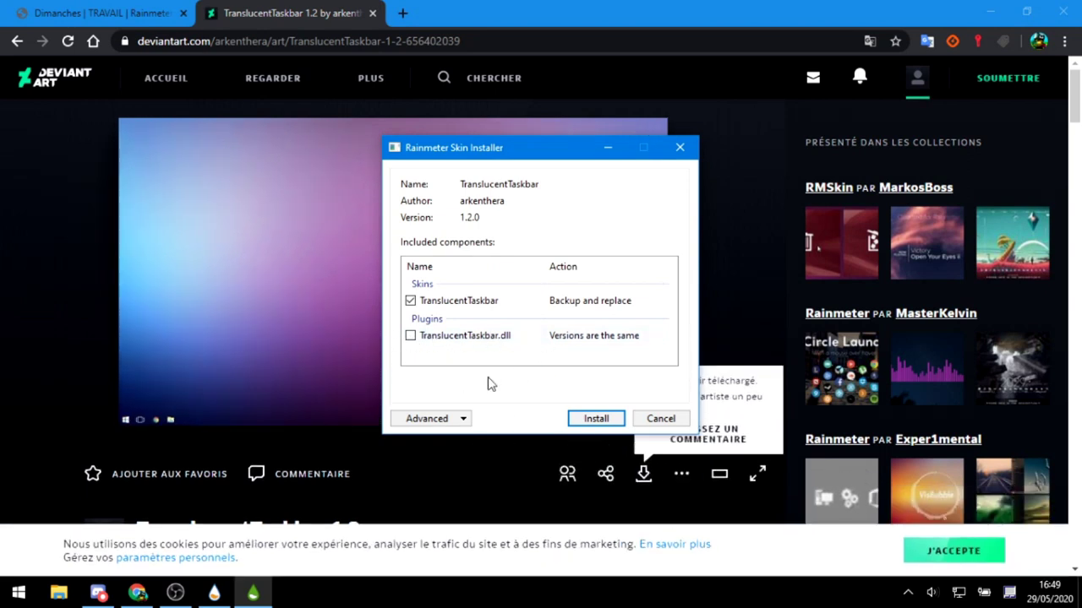
click(660, 418)
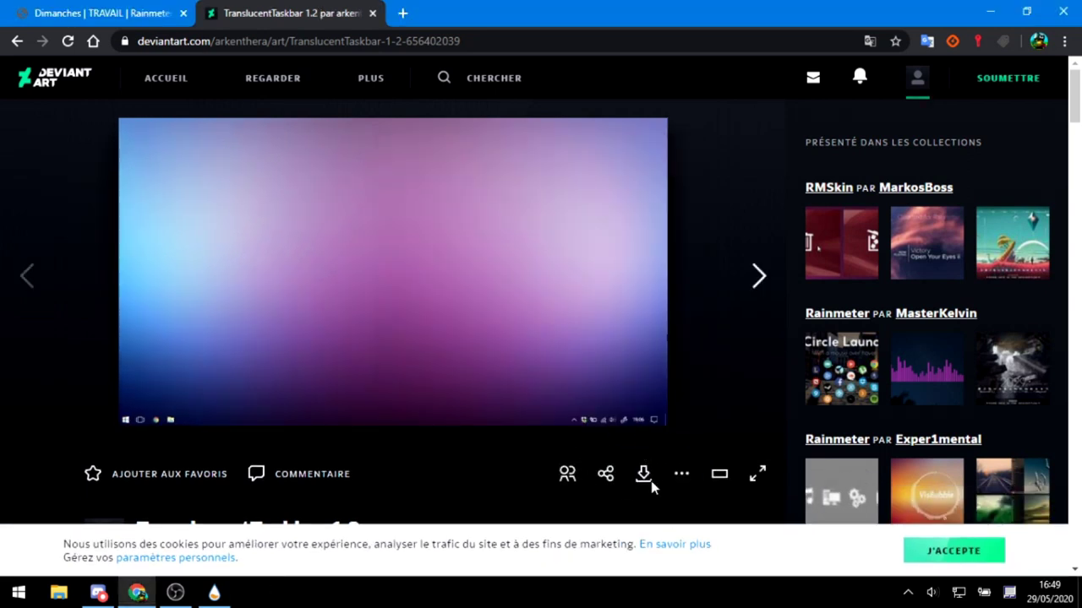
Minimize the browser, refresh all skins in the Rainmeter manager, and select Sample.ini in the TranslucentTaskbar folder
click(989, 12)
drag(320, 75, 328, 74)
click(311, 487)
click(281, 346)
click(320, 260)
double_click(336, 257)
double_click(337, 257)
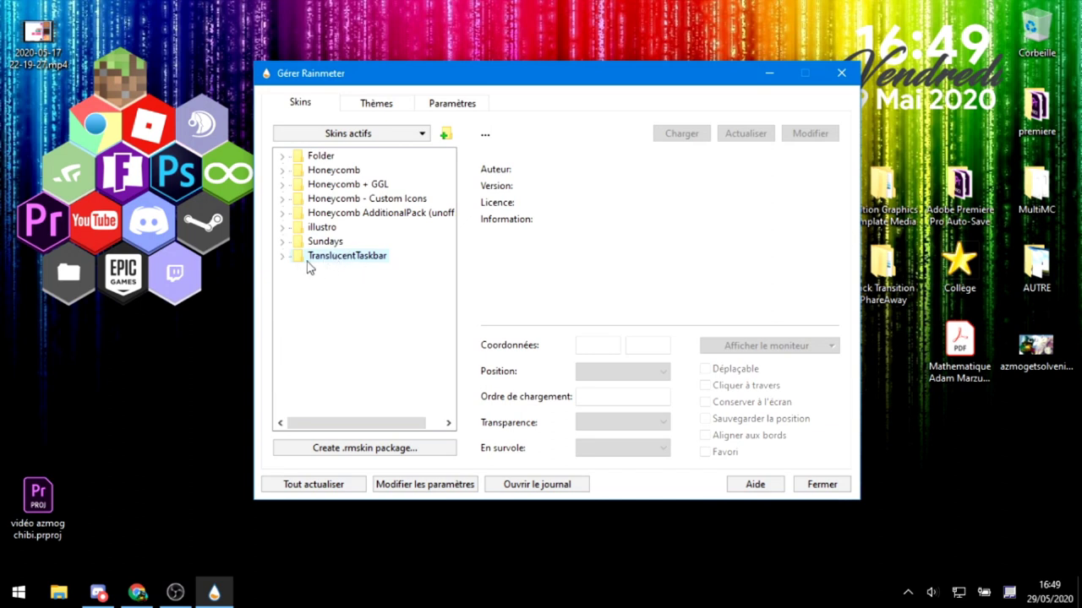
double_click(336, 258)
click(342, 270)
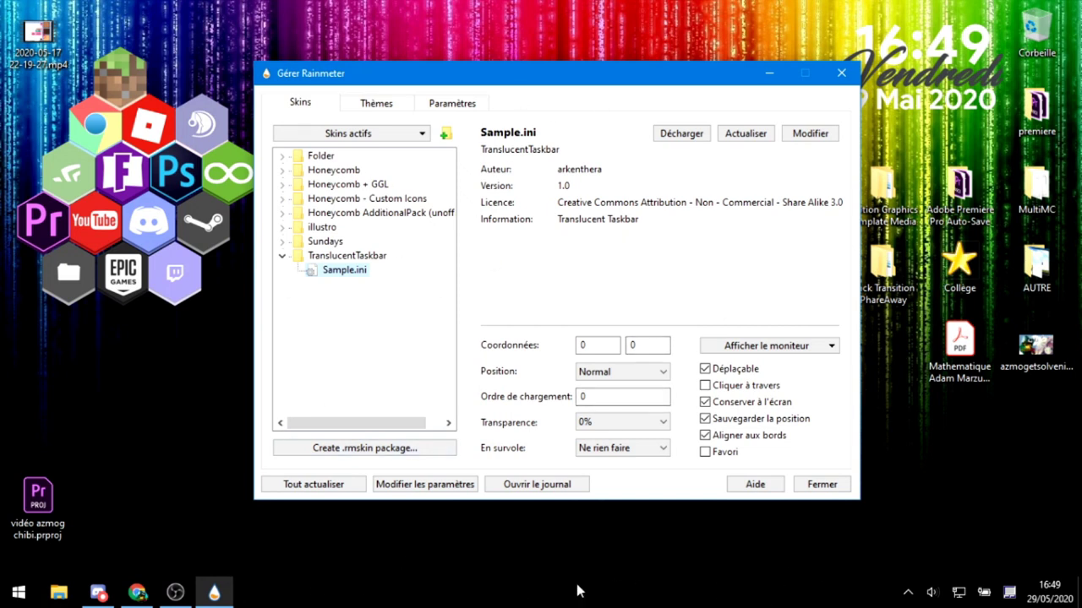
Collapse the TranslucentTaskbar folder and move the Rainmeter manager window clear of the taskbar
drag(520, 71, 611, 100)
double_click(437, 284)
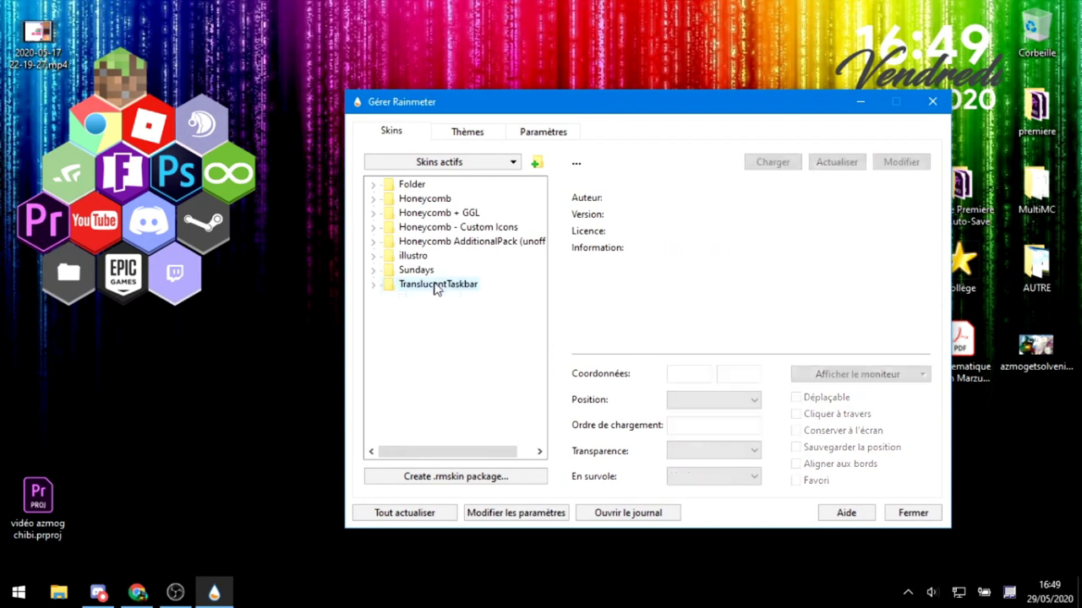
drag(495, 102, 464, 87)
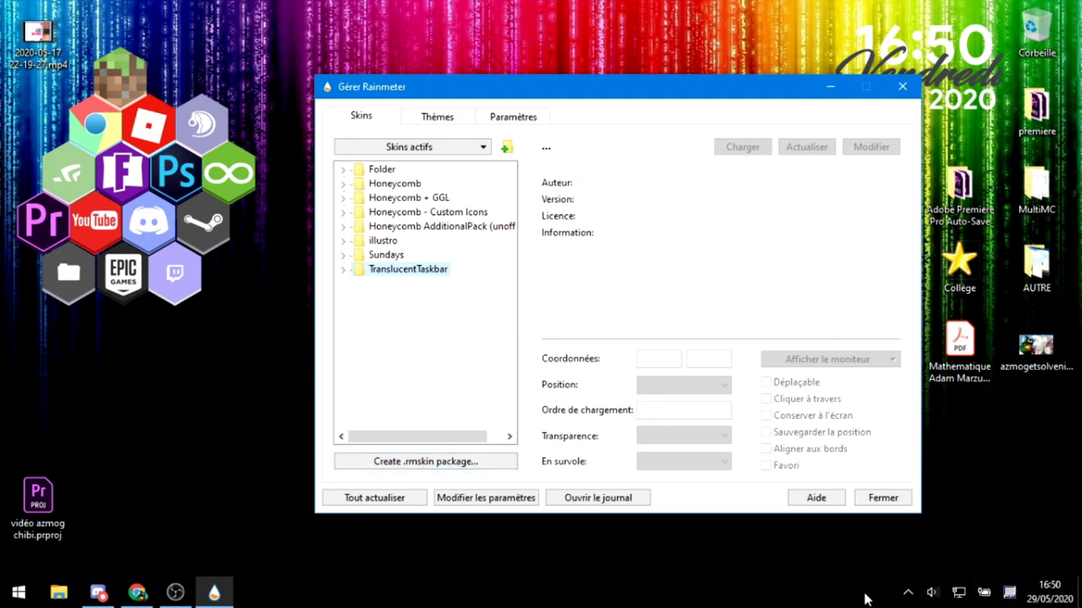
drag(714, 102, 675, 66)
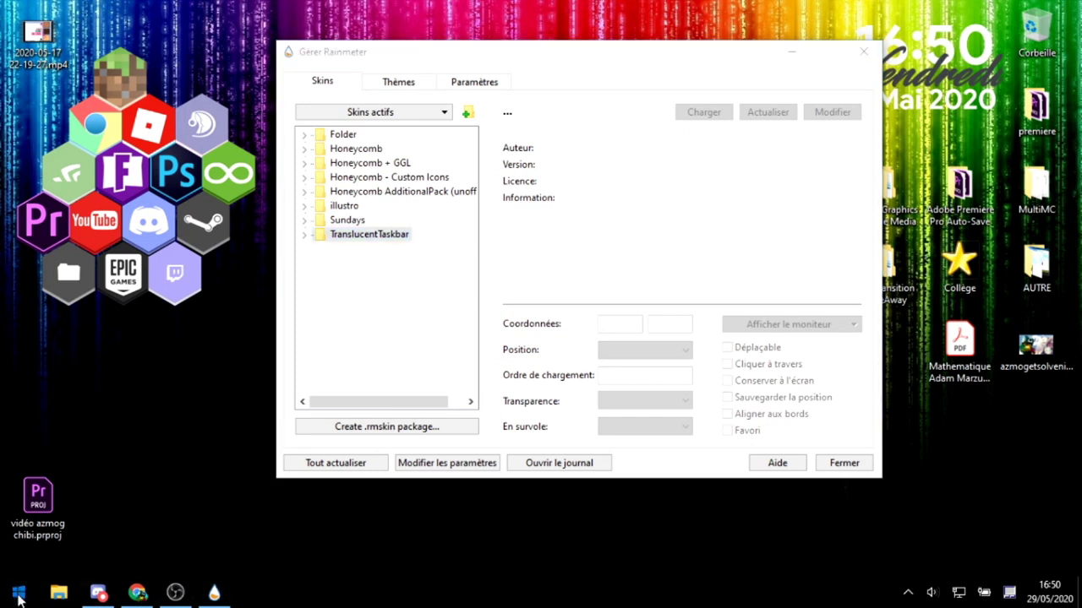
Open the Start menu, search for "fortnite", and clear and close the search
click(19, 591)
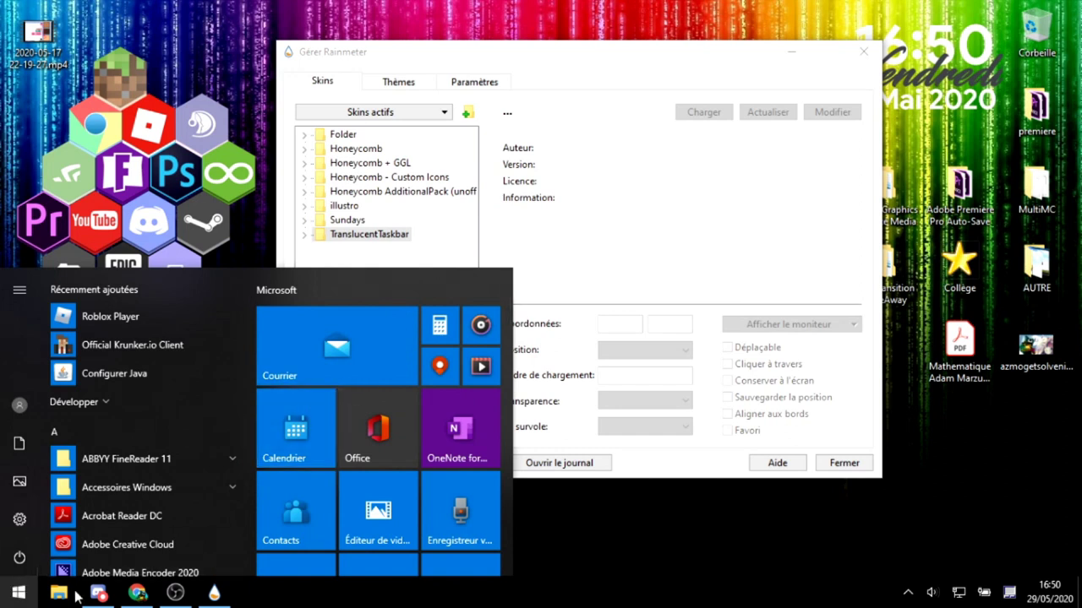
text(fortnite)
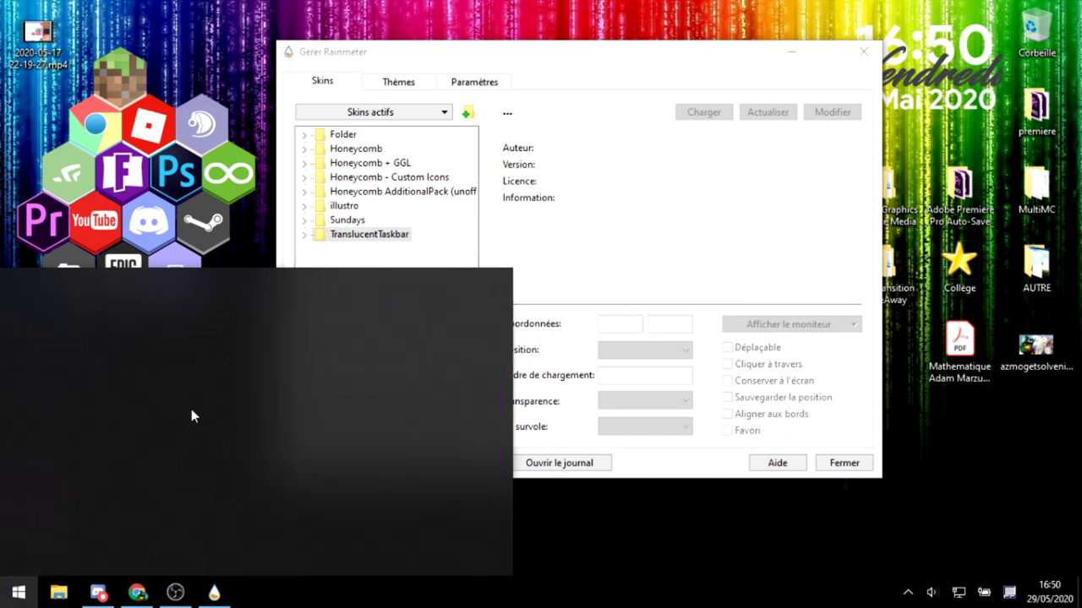
key(BackSpace)
key(BackSpace)
key(BackSpace)
key(BackSpace)
key(BackSpace)
key(BackSpace)
key(BackSpace)
key(BackSpace)
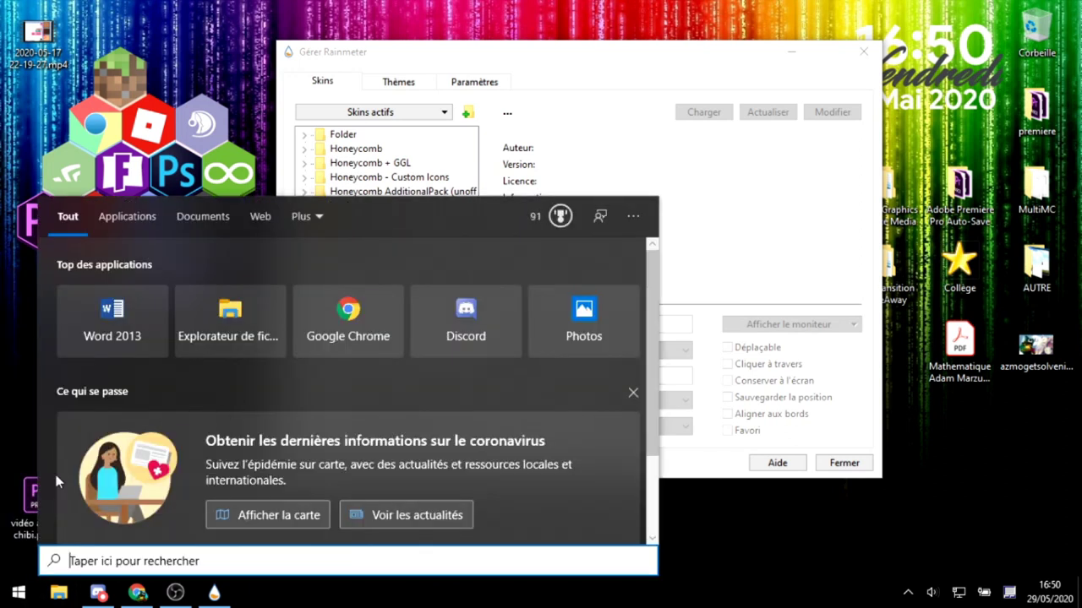
click(684, 376)
key(super)
key(super)
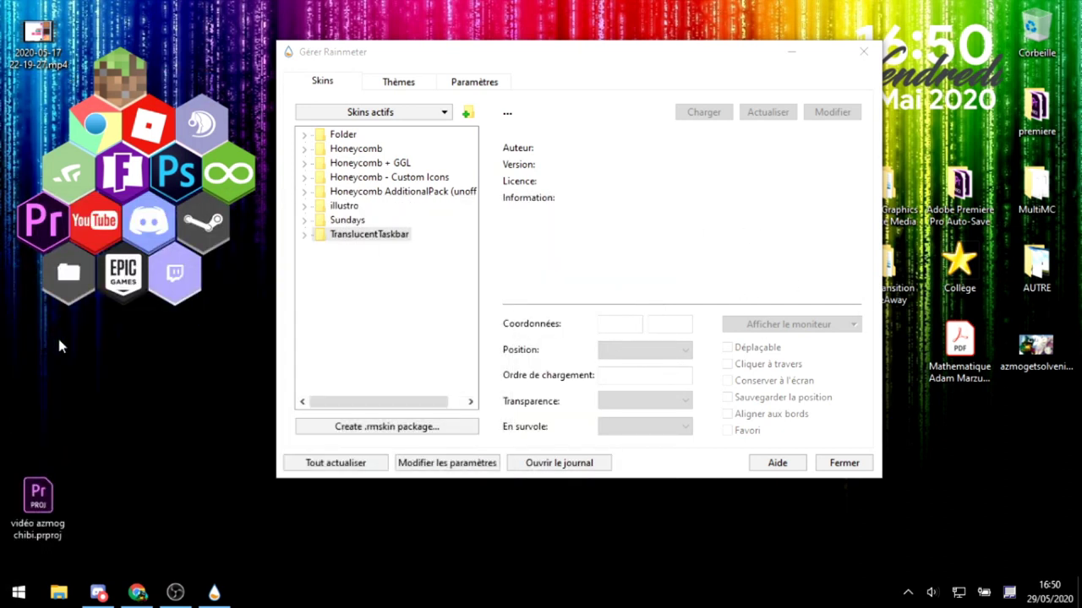
Browse the installed skin folders, expanding illustro to examine its subfolders and collapsing it again
double_click(344, 141)
double_click(344, 140)
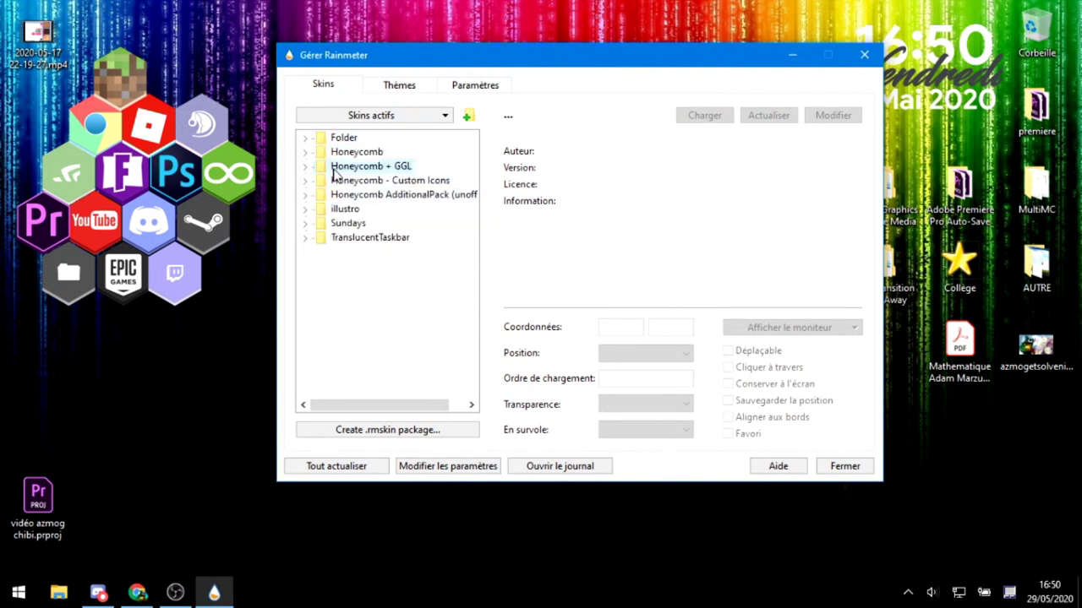
click(337, 168)
double_click(339, 209)
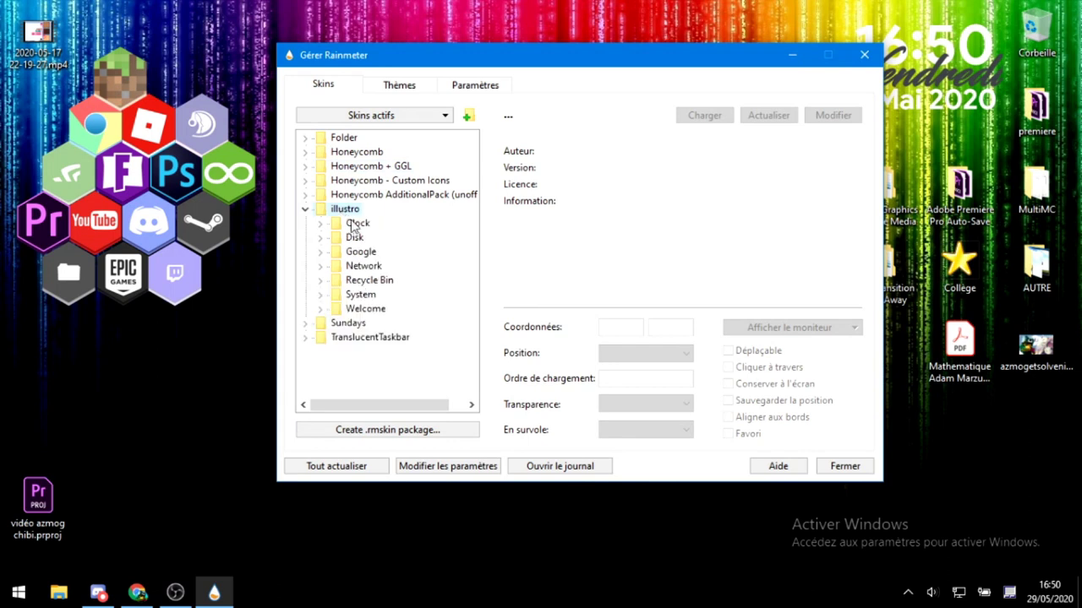
click(931, 64)
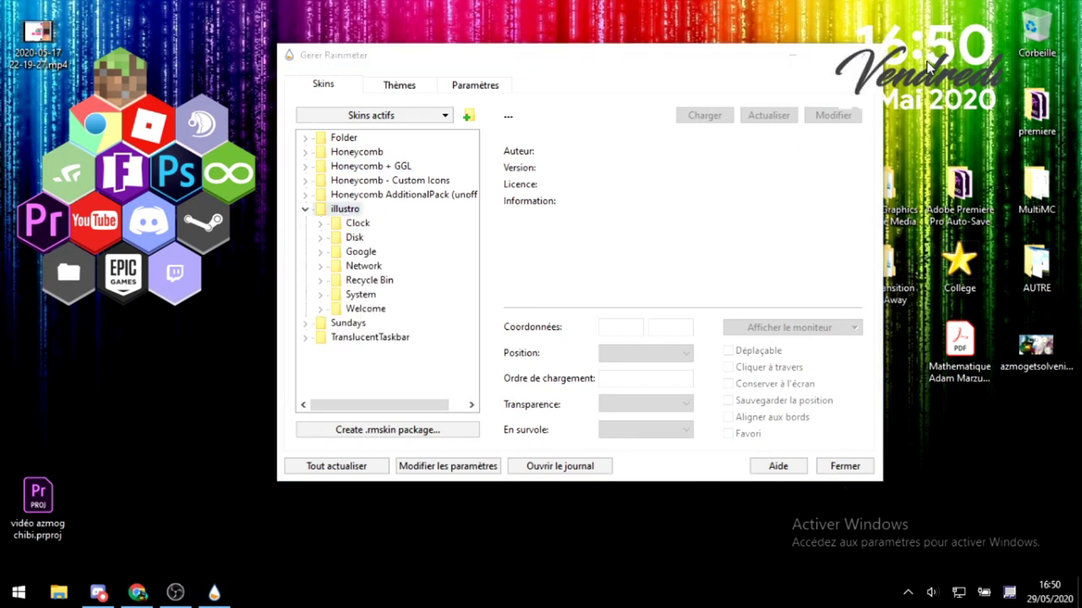
click(615, 227)
drag(646, 67, 611, 74)
double_click(296, 216)
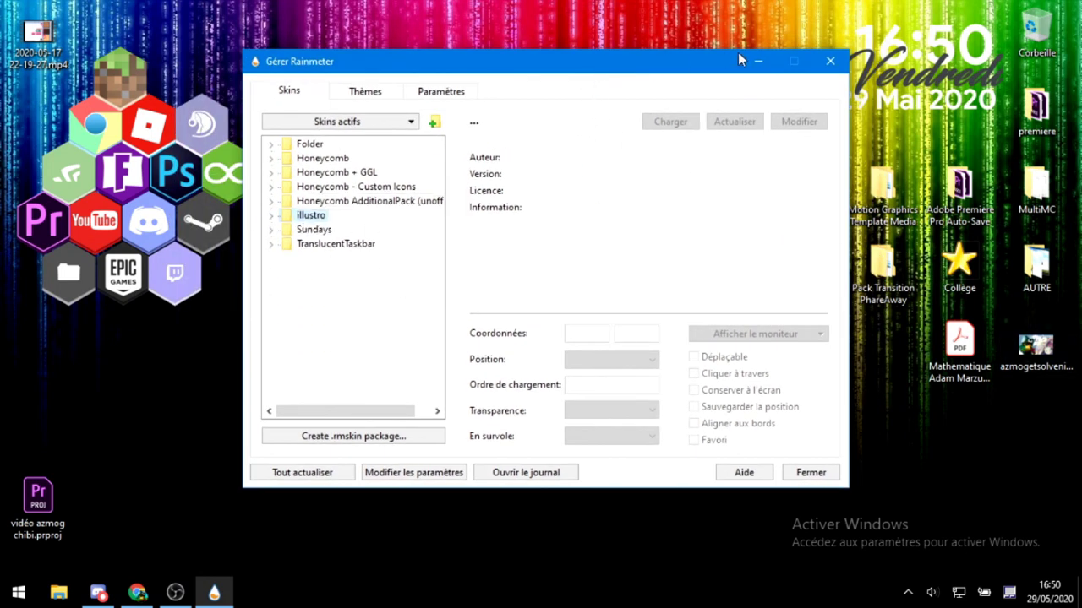
Minimize the Rainmeter manager to show the customized desktop
click(757, 60)
drag(188, 548, 205, 578)
drag(282, 479, 795, 160)
drag(620, 180, 795, 160)
drag(649, 168, 100, 471)
drag(119, 435, 716, 430)
drag(614, 251, 422, 363)
mouse_move(408, 375)
mouse_down()
mouse_move(485, 278)
mouse_move(676, 183)
mouse_up()
mouse_move(669, 190)
mouse_down()
mouse_move(333, 509)
mouse_move(309, 518)
mouse_up()
drag(300, 523, 769, 135)
drag(648, 220, 231, 521)
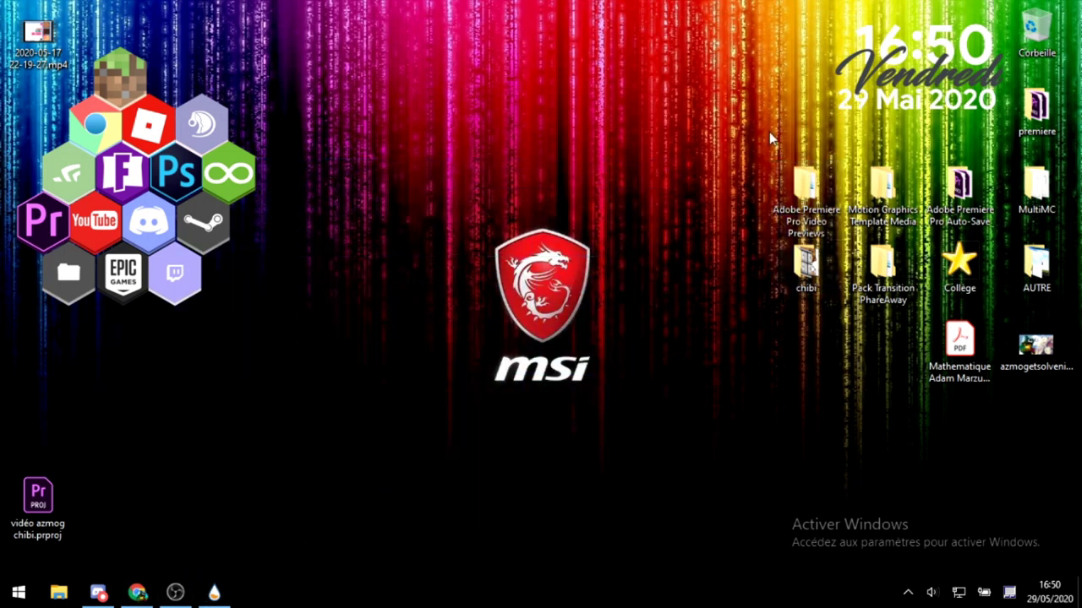
drag(364, 436, 669, 262)
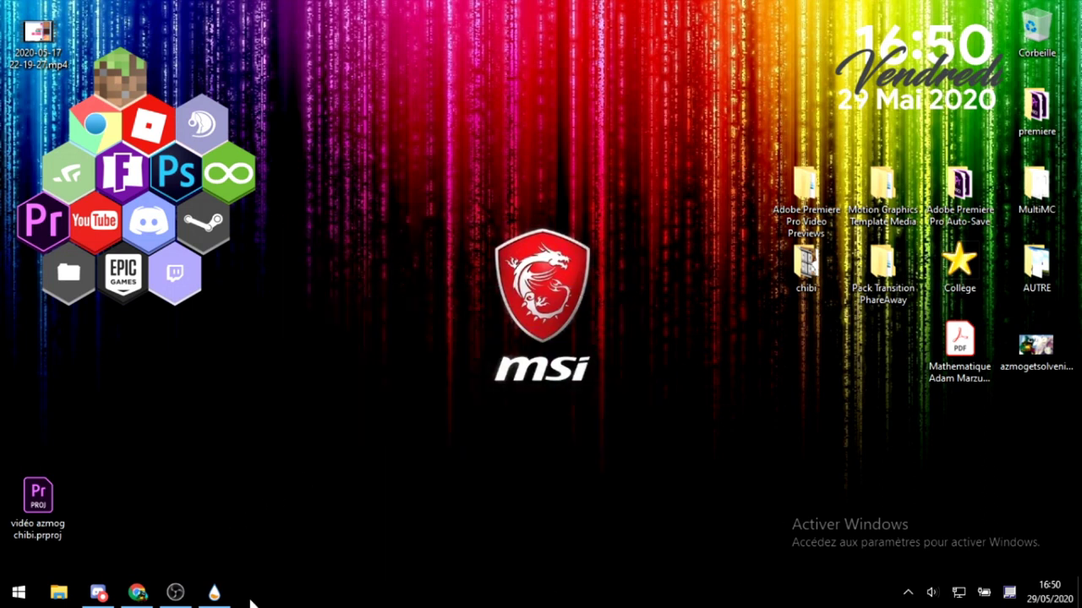